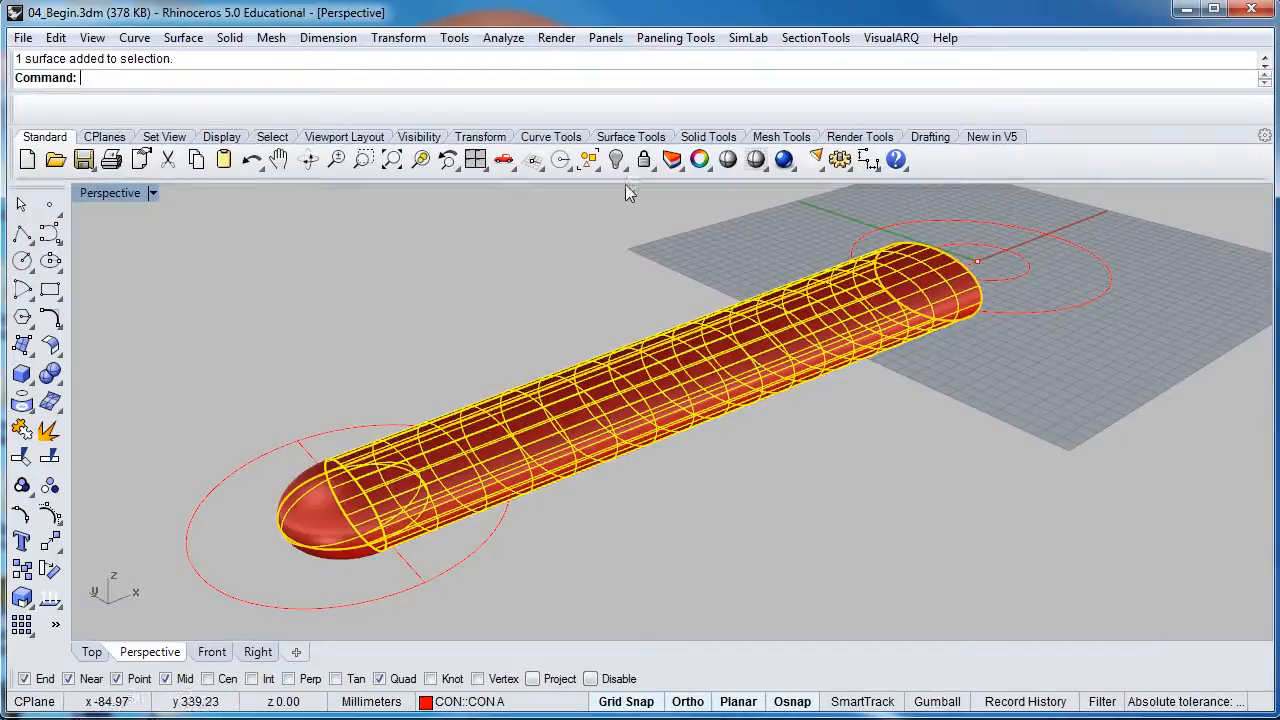
Group the selected surfaces of the tapered red form and hide the group.
{"action": "left_click", "coordinate": [22, 486]}
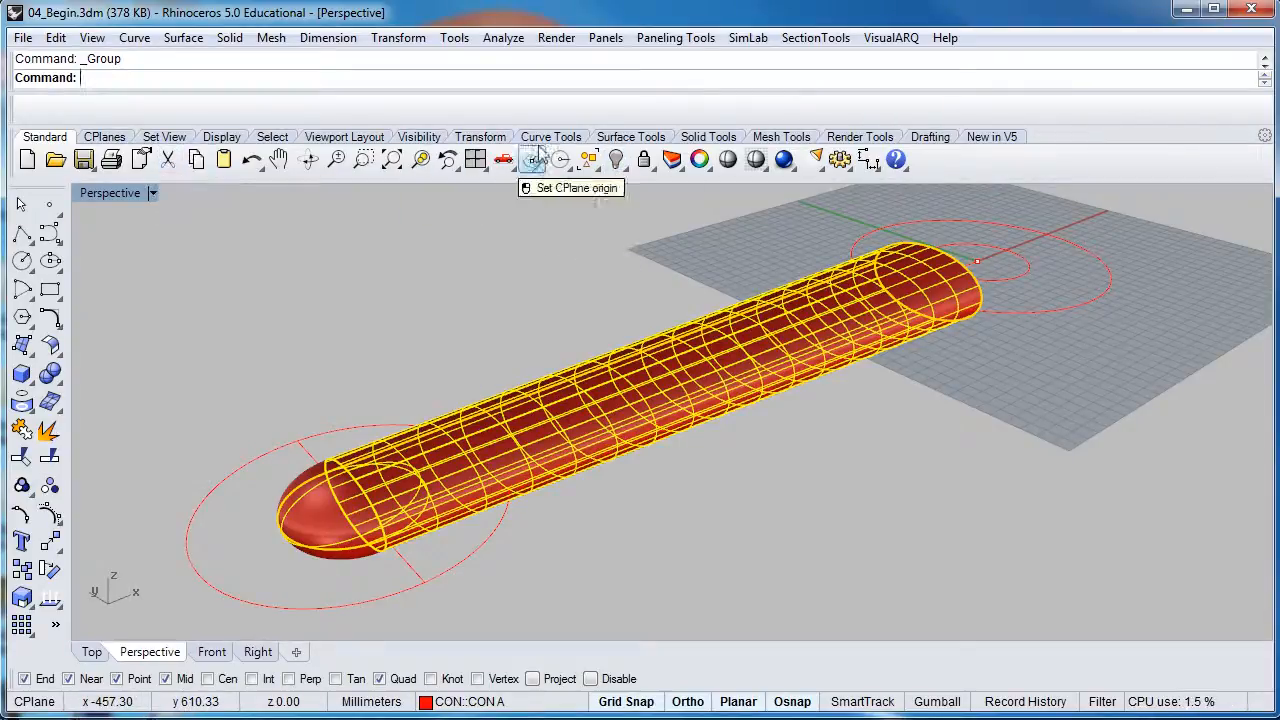
{"action": "left_click", "coordinate": [617, 162]}
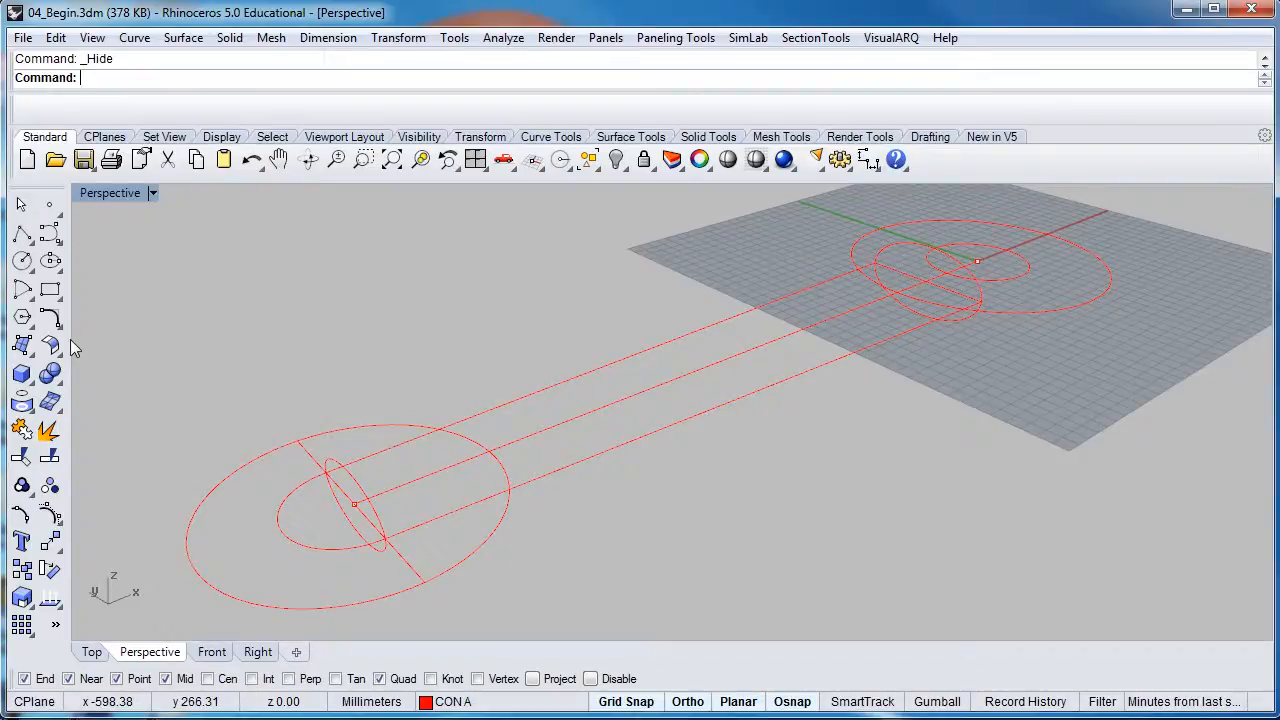
Draw a vertical guide line 120 mm high from the centre of the form's wide end.
{"action": "left_click", "coordinate": [22, 234]}
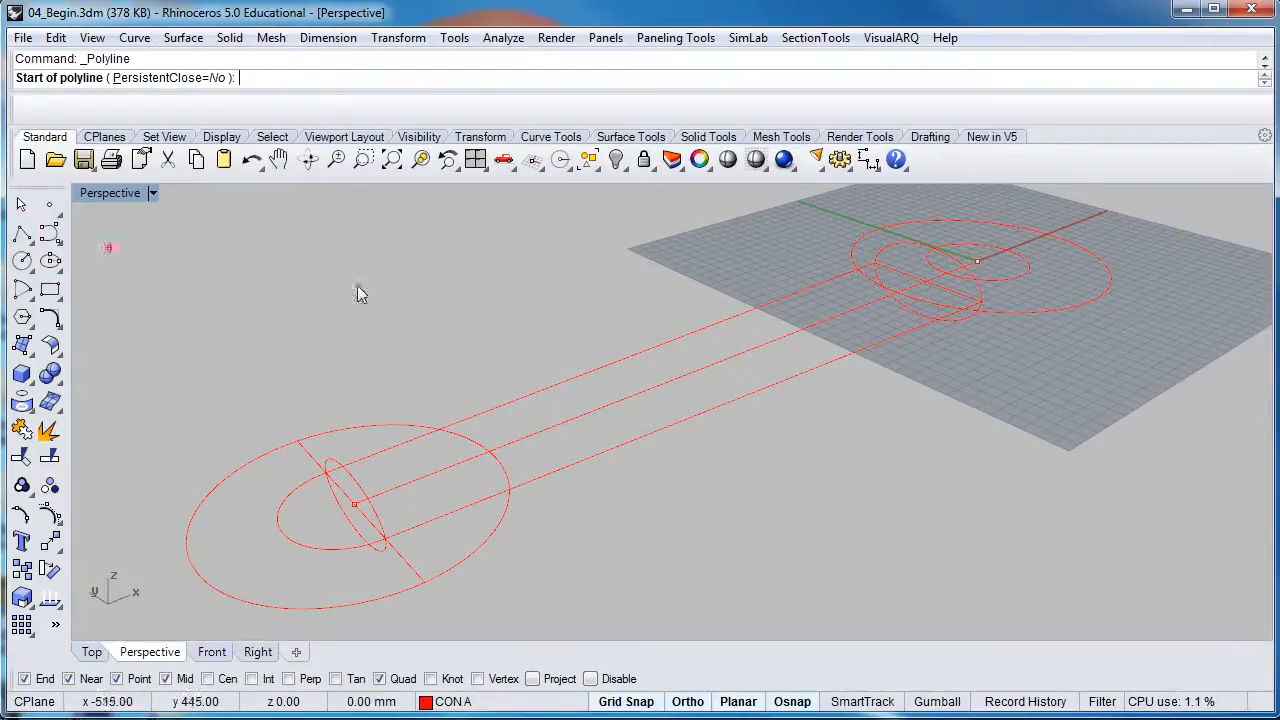
{"action": "scroll", "coordinate": [849, 320], "scroll_direction": "up", "scroll_amount": 5}
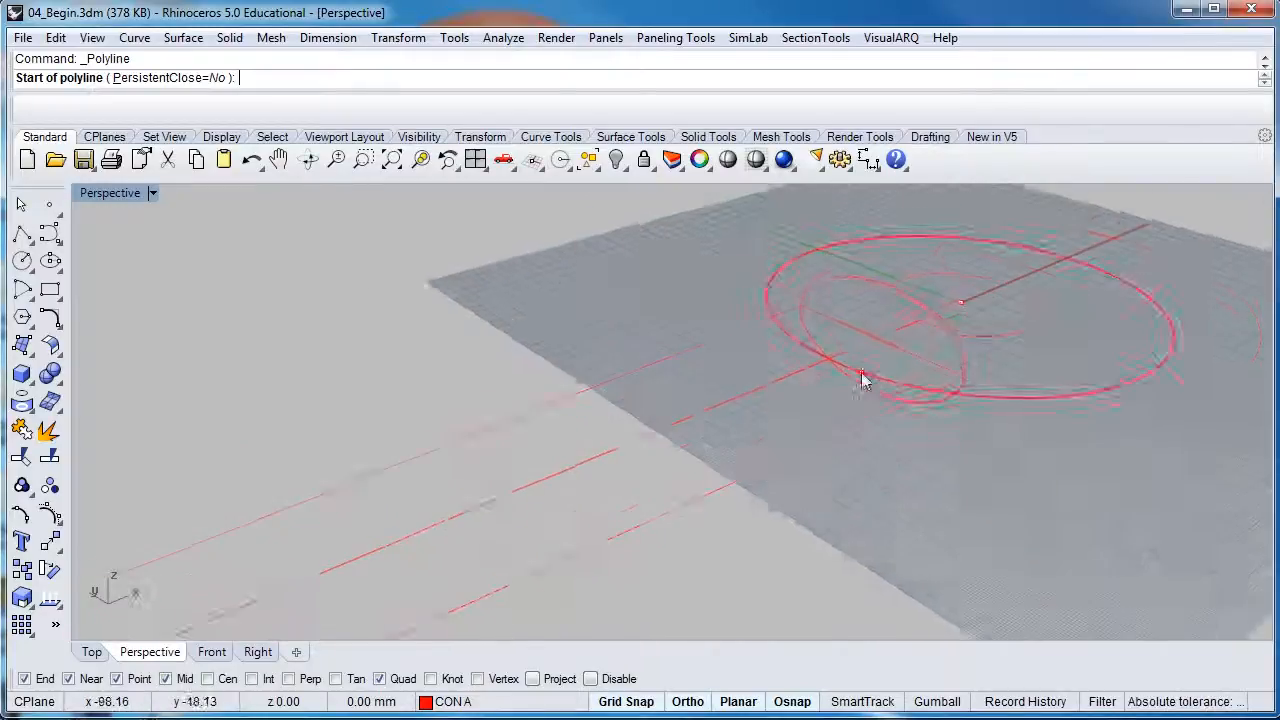
{"action": "left_click", "coordinate": [883, 332]}
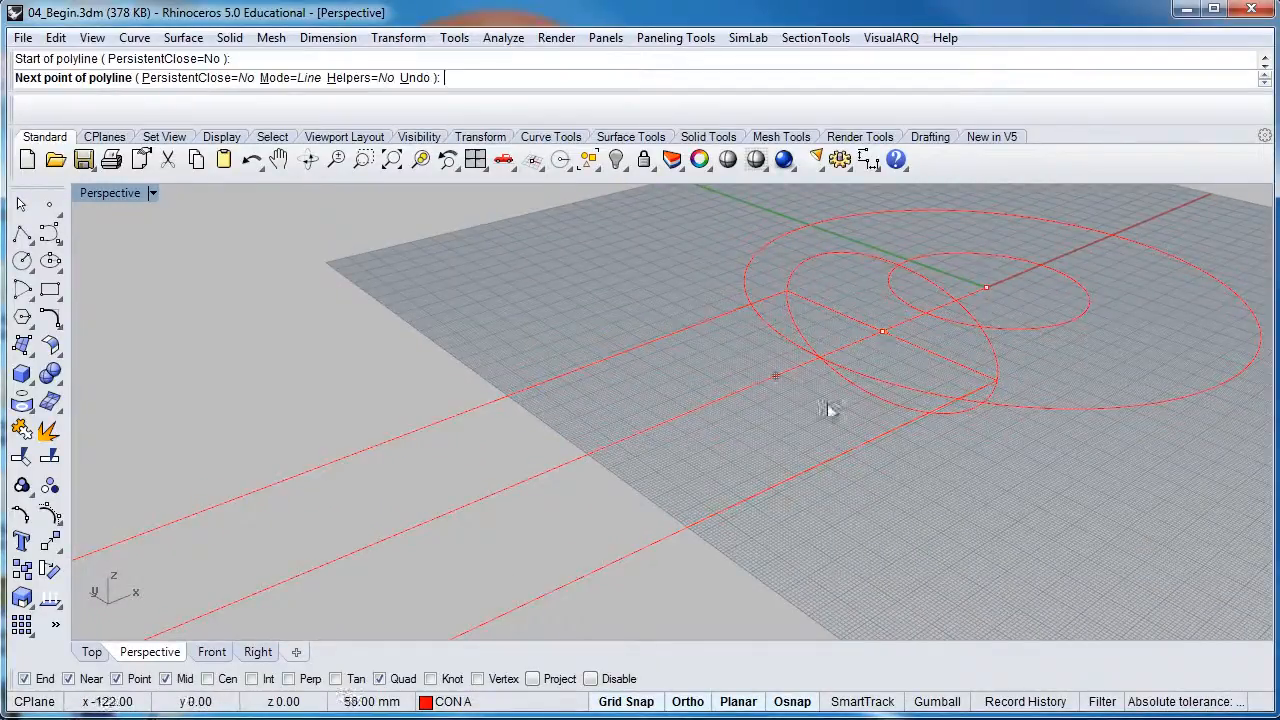
{"action": "double_click", "coordinate": [110, 193]}
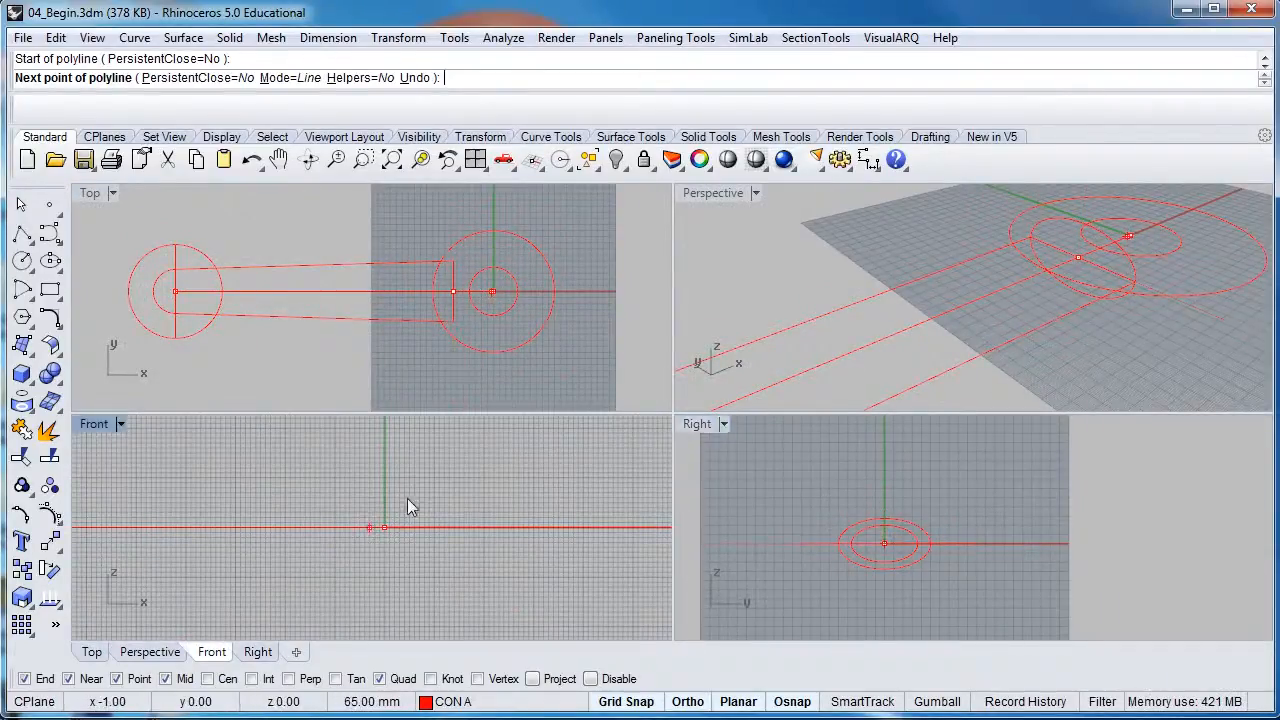
{"action": "scroll", "coordinate": [871, 517], "scroll_direction": "up", "scroll_amount": 2}
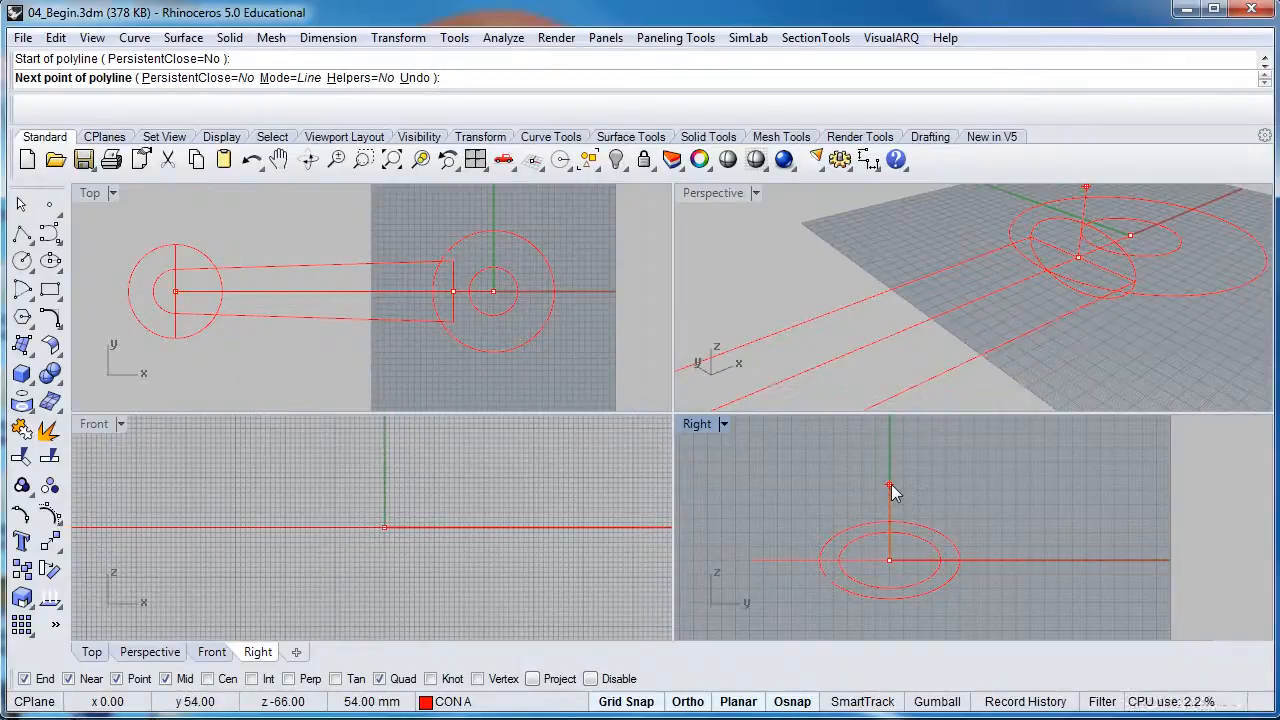
{"action": "type", "text": "0"}
{"action": "key", "text": "Return"}
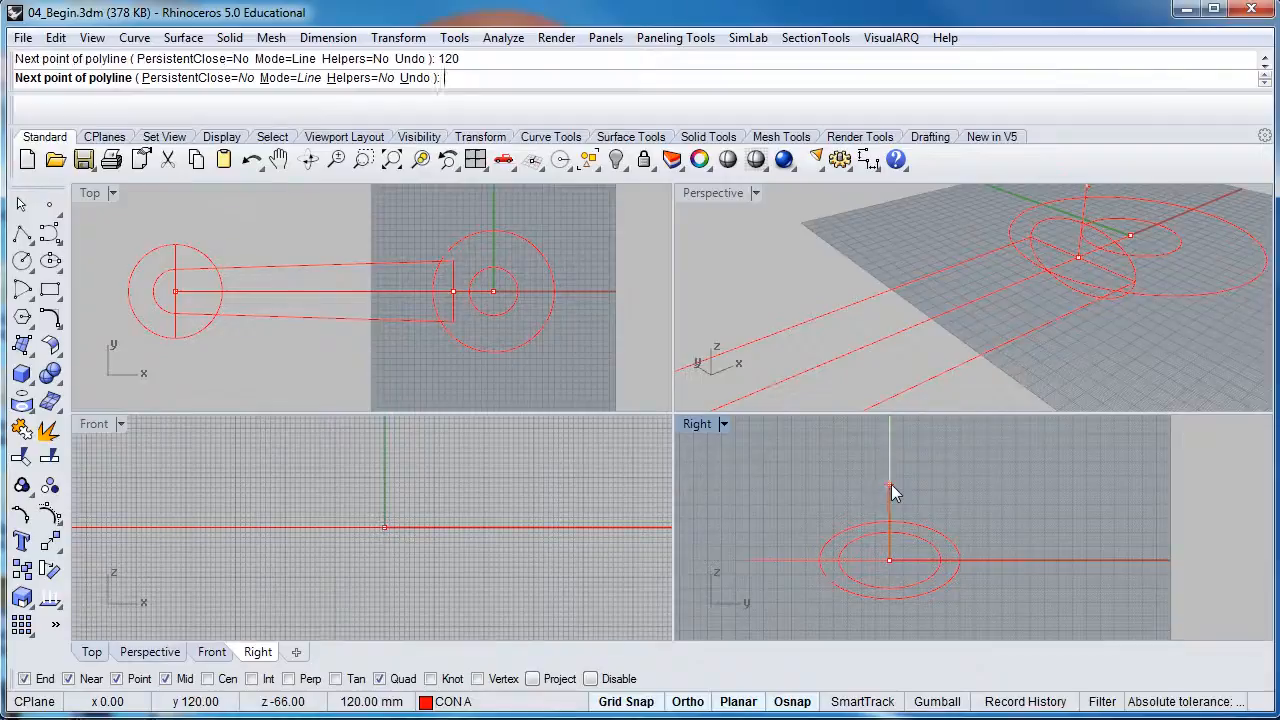
{"action": "right_click_drag", "start_coordinate": [879, 487], "coordinate": [901, 572]}
{"action": "scroll", "coordinate": [902, 571], "scroll_direction": "down", "scroll_amount": 4}
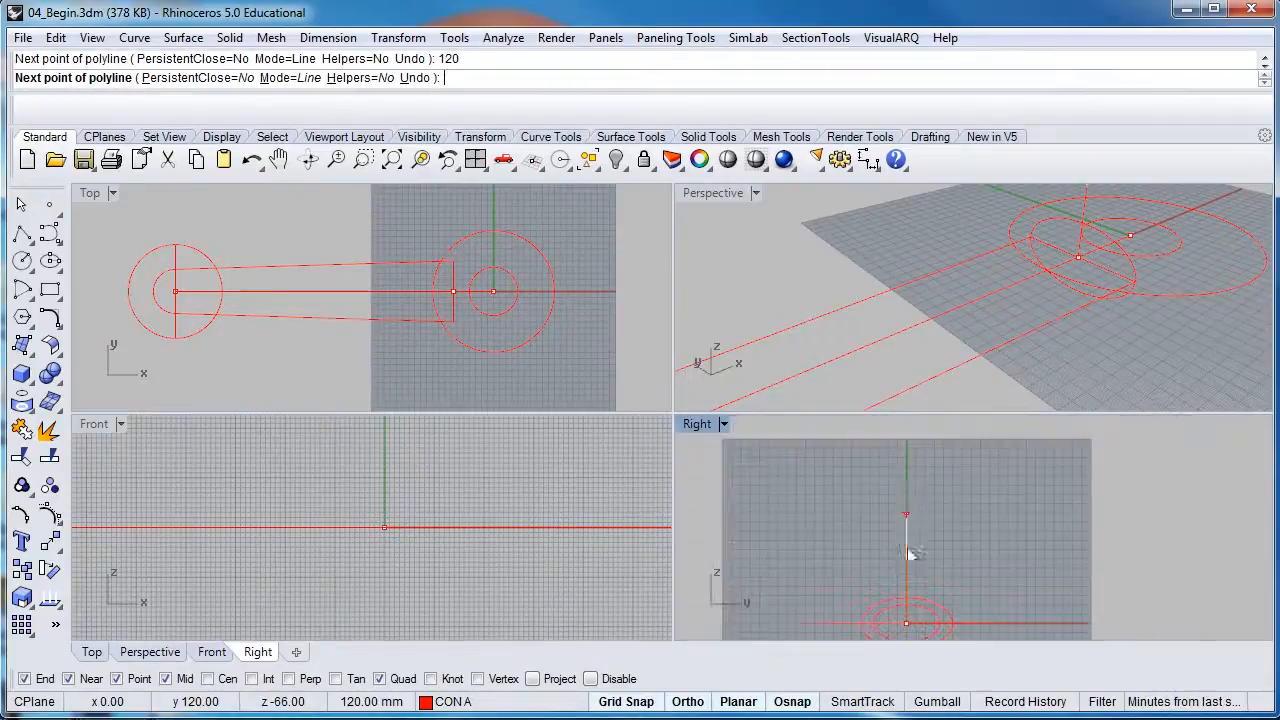
{"action": "left_click", "coordinate": [907, 512]}
{"action": "key", "text": "Return"}
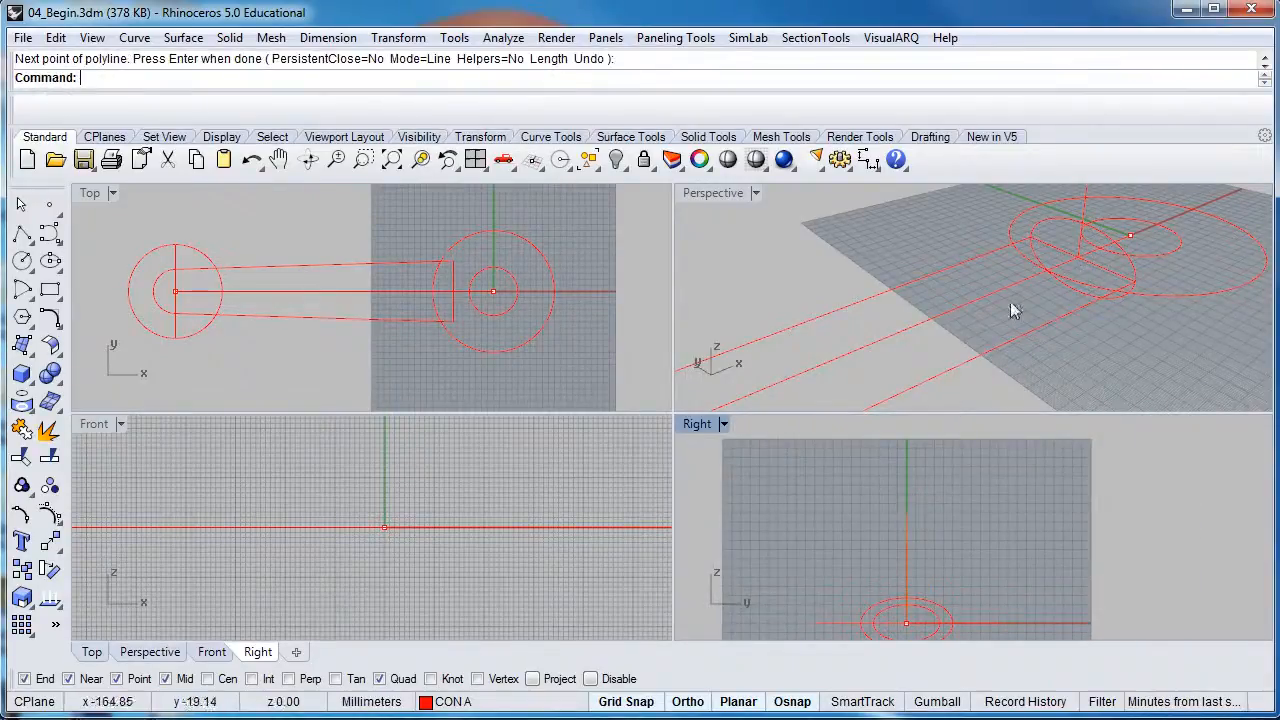
Draw a polyline from the centre of the narrow end, 55 mm straight up and about 123 mm horizontally sideways.
{"action": "right_click_drag", "start_coordinate": [1010, 301], "coordinate": [1057, 242]}
{"action": "scroll", "coordinate": [1057, 242], "scroll_direction": "down", "scroll_amount": 5}
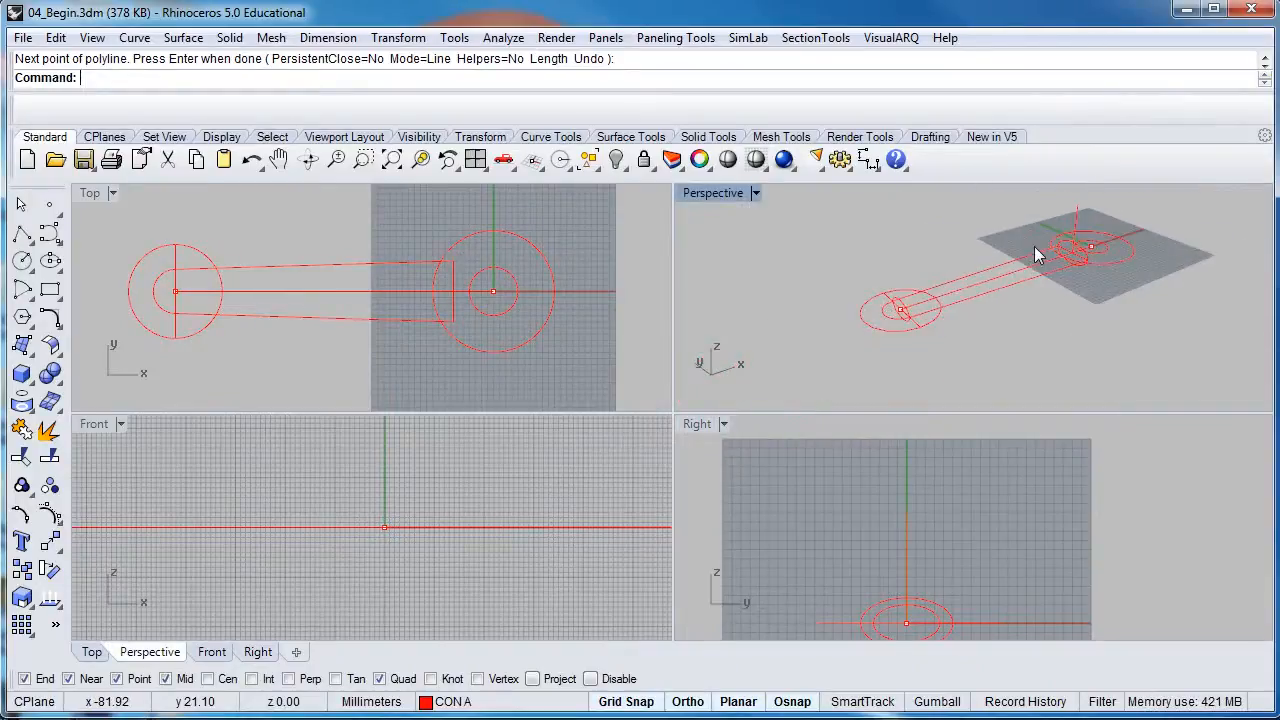
{"action": "scroll", "coordinate": [1083, 229], "scroll_direction": "up", "scroll_amount": 4}
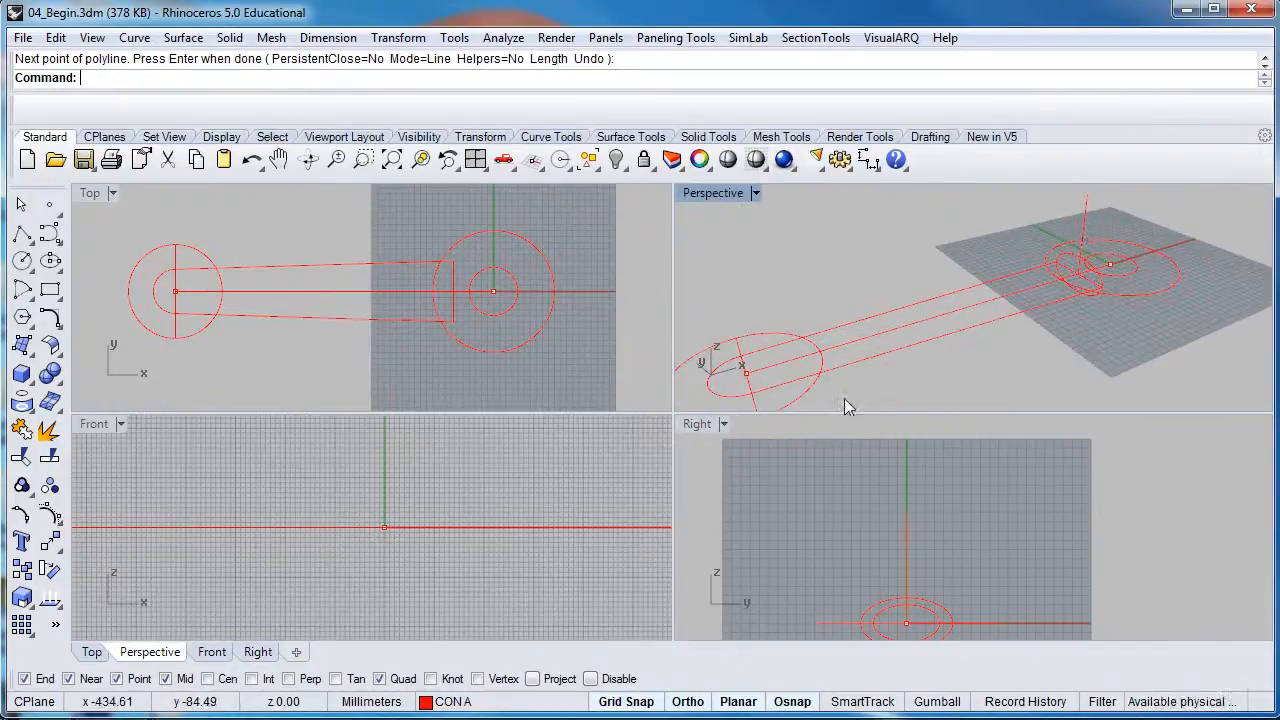
{"action": "left_click", "coordinate": [21, 232]}
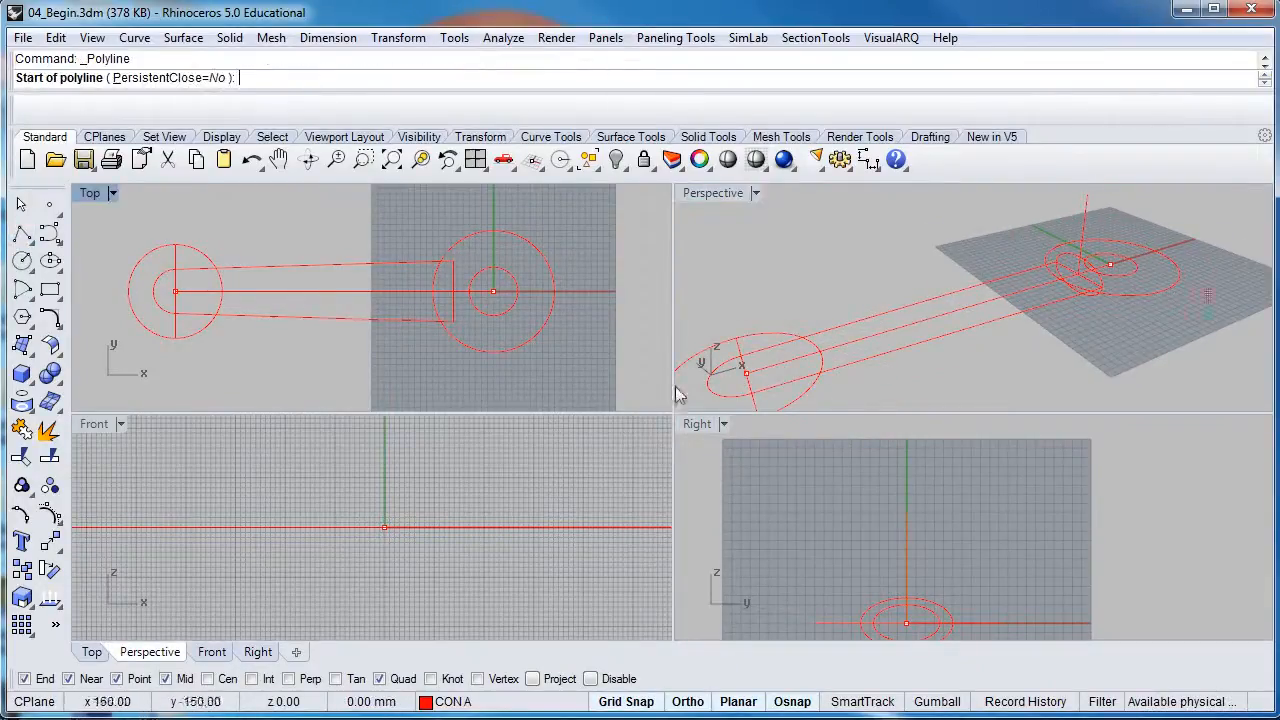
{"action": "right_click_drag", "start_coordinate": [741, 357], "coordinate": [814, 326]}
{"action": "scroll", "coordinate": [813, 361], "scroll_direction": "up", "scroll_amount": 2}
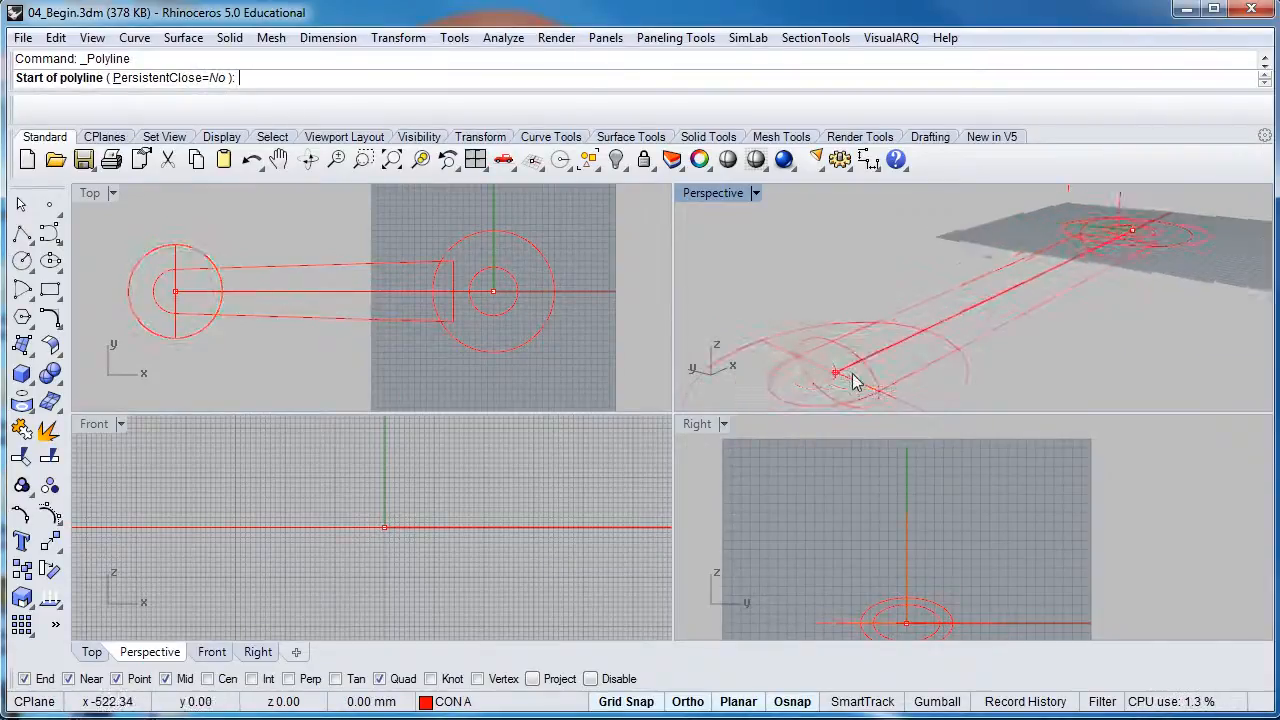
{"action": "left_click", "coordinate": [838, 372]}
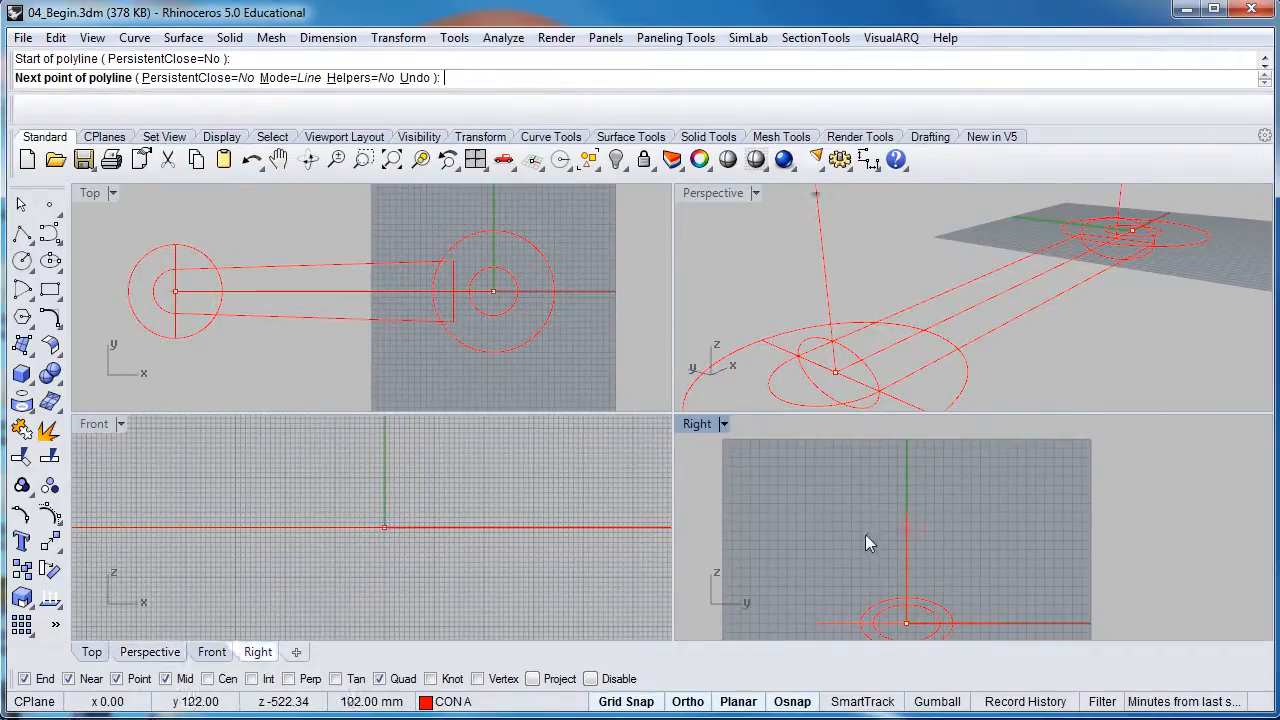
{"action": "right_click_drag", "start_coordinate": [866, 556], "coordinate": [861, 484]}
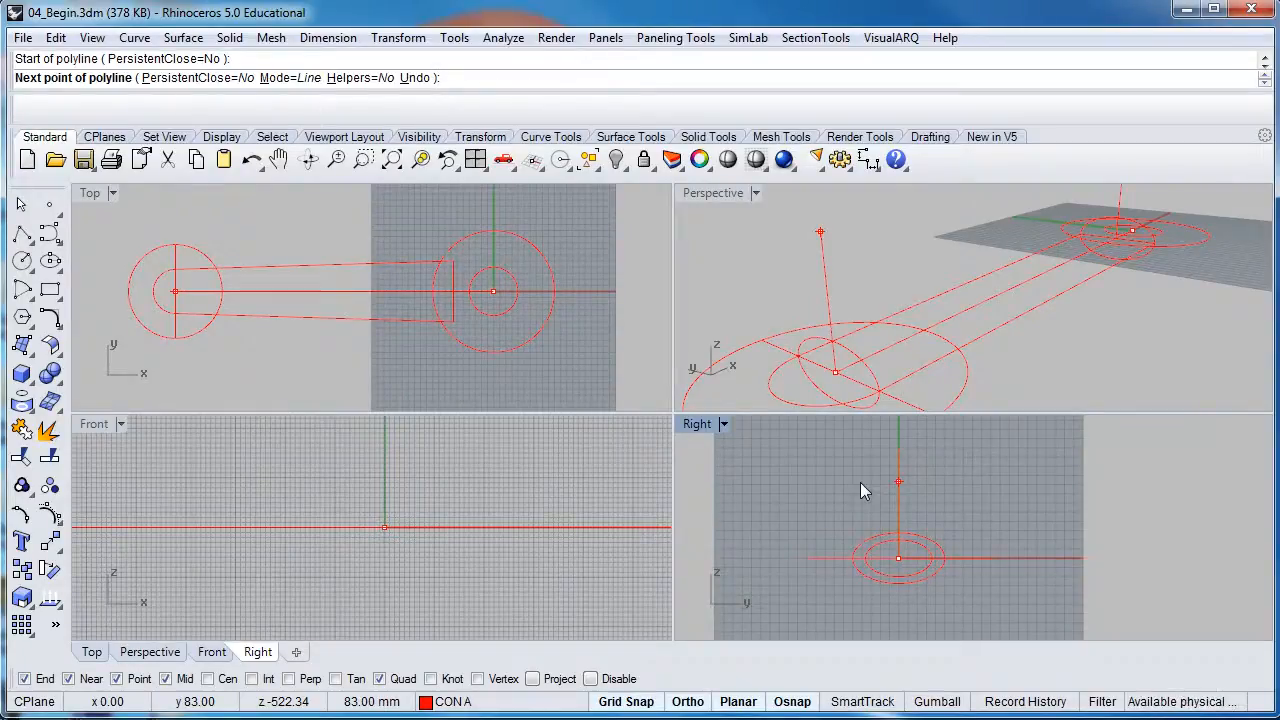
{"action": "type", "text": "55"}
{"action": "key", "text": "Return"}
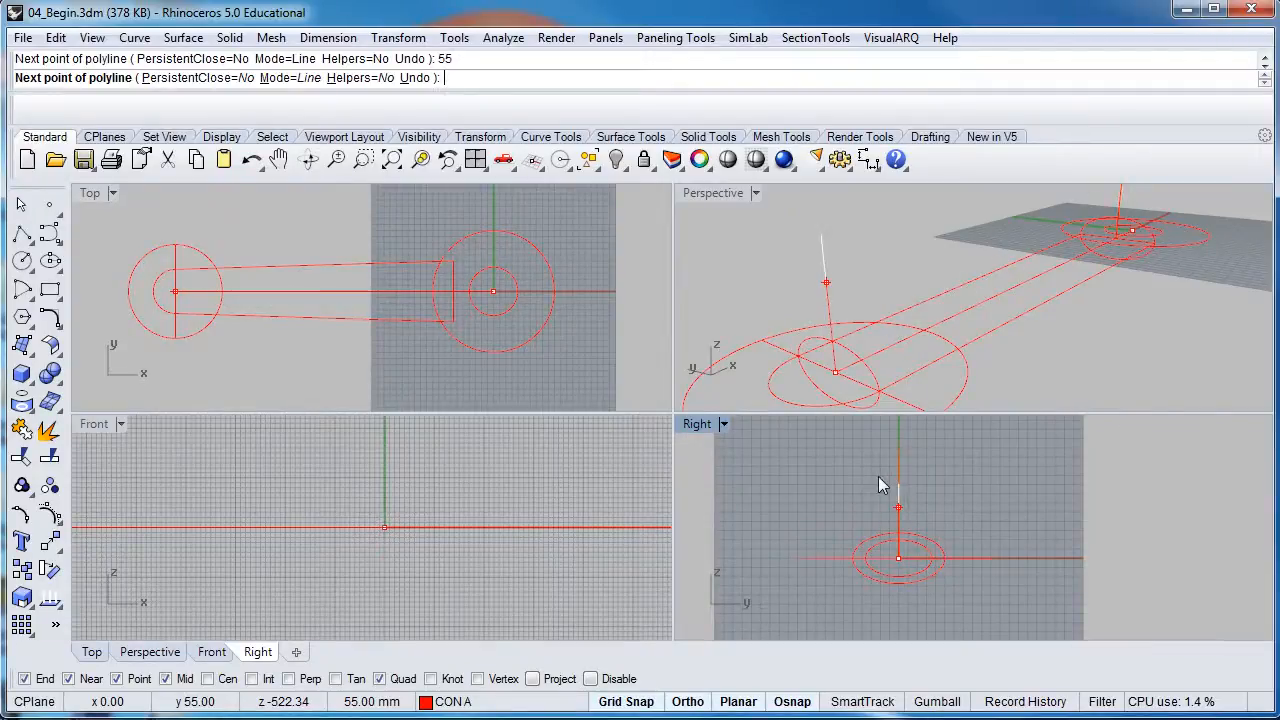
{"action": "left_click", "coordinate": [876, 477]}
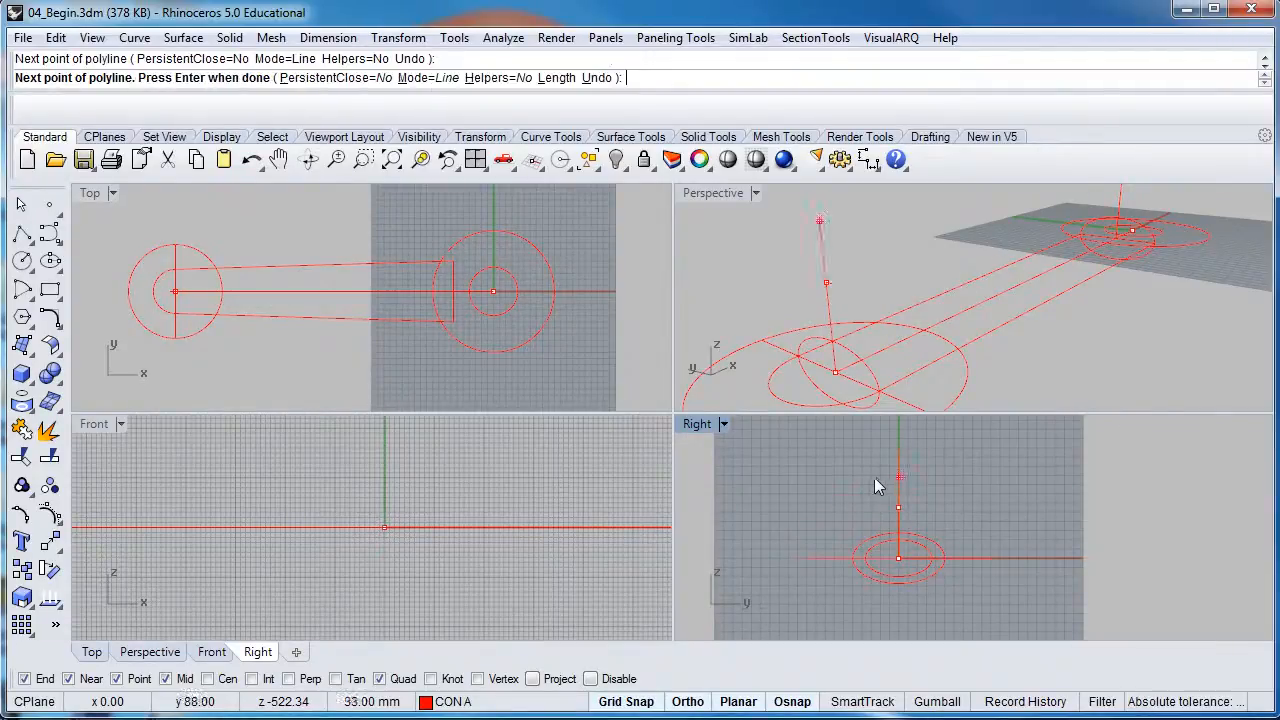
{"action": "left_click", "coordinate": [786, 510]}
{"action": "key", "text": "Return"}
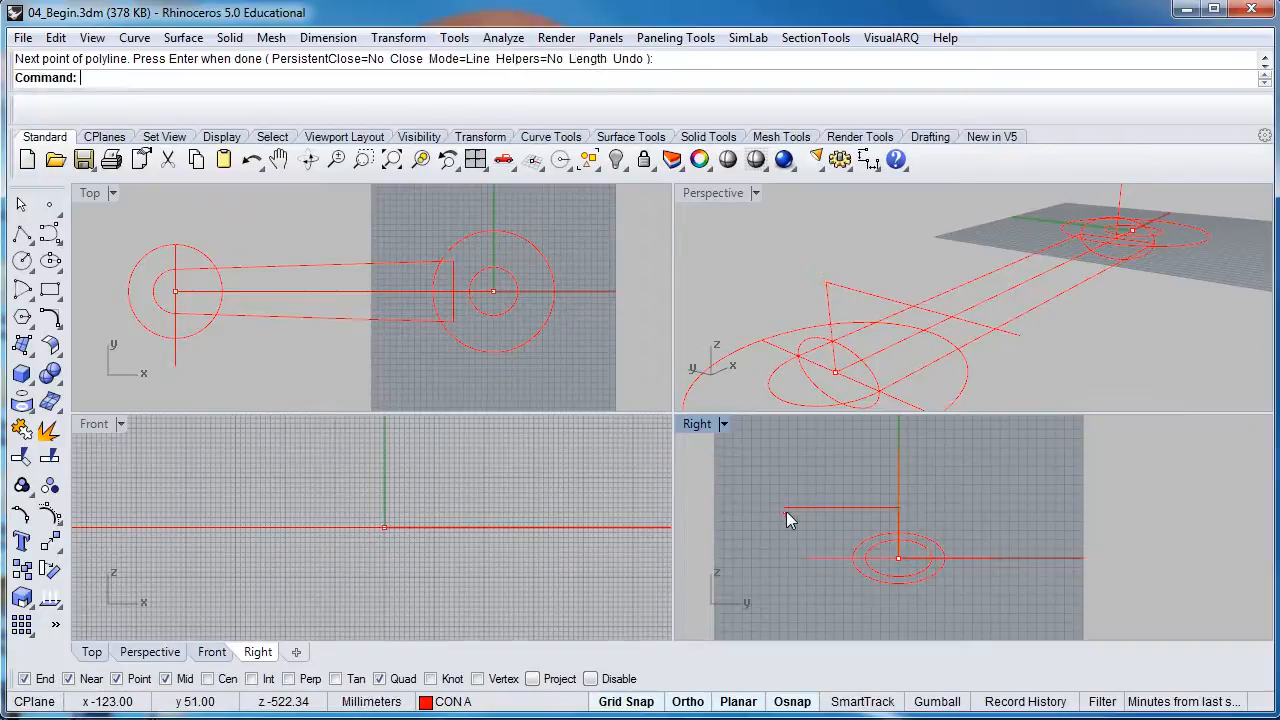
Check the two guide polylines and show the hidden grouped surfaces again.
{"action": "left_click", "coordinate": [899, 492]}
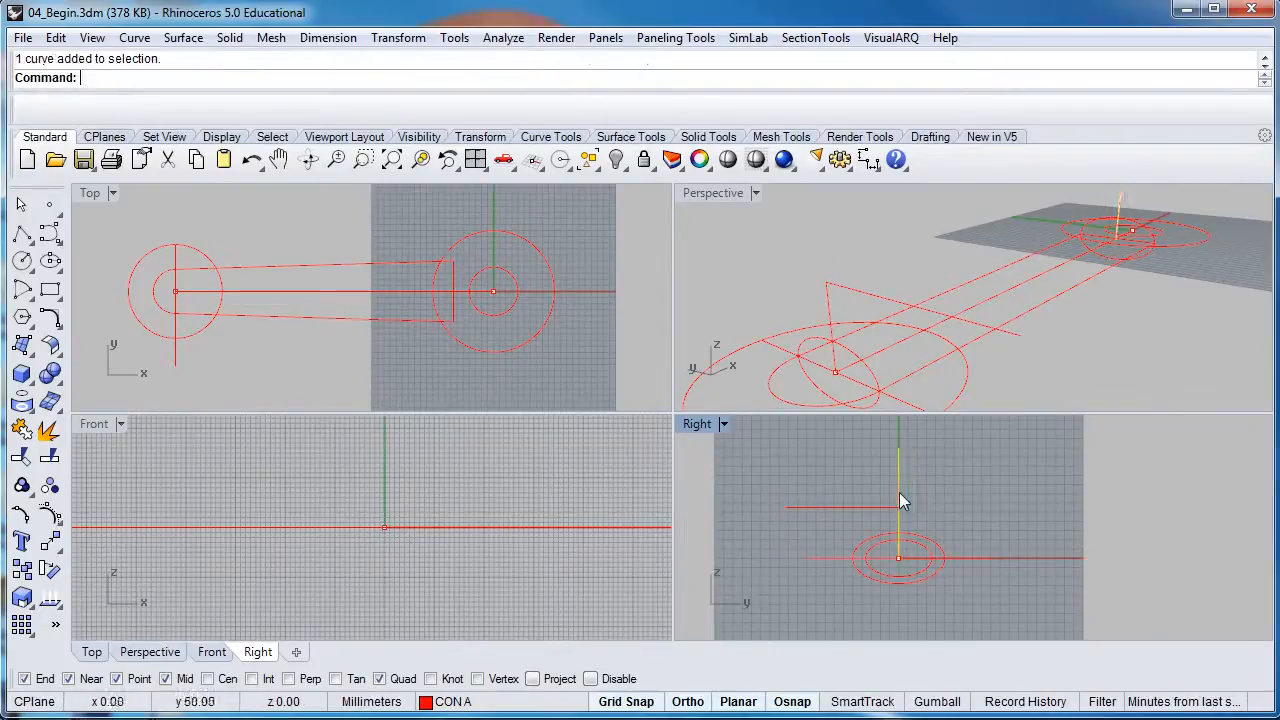
{"action": "left_click", "coordinate": [878, 507], "text": "shift"}
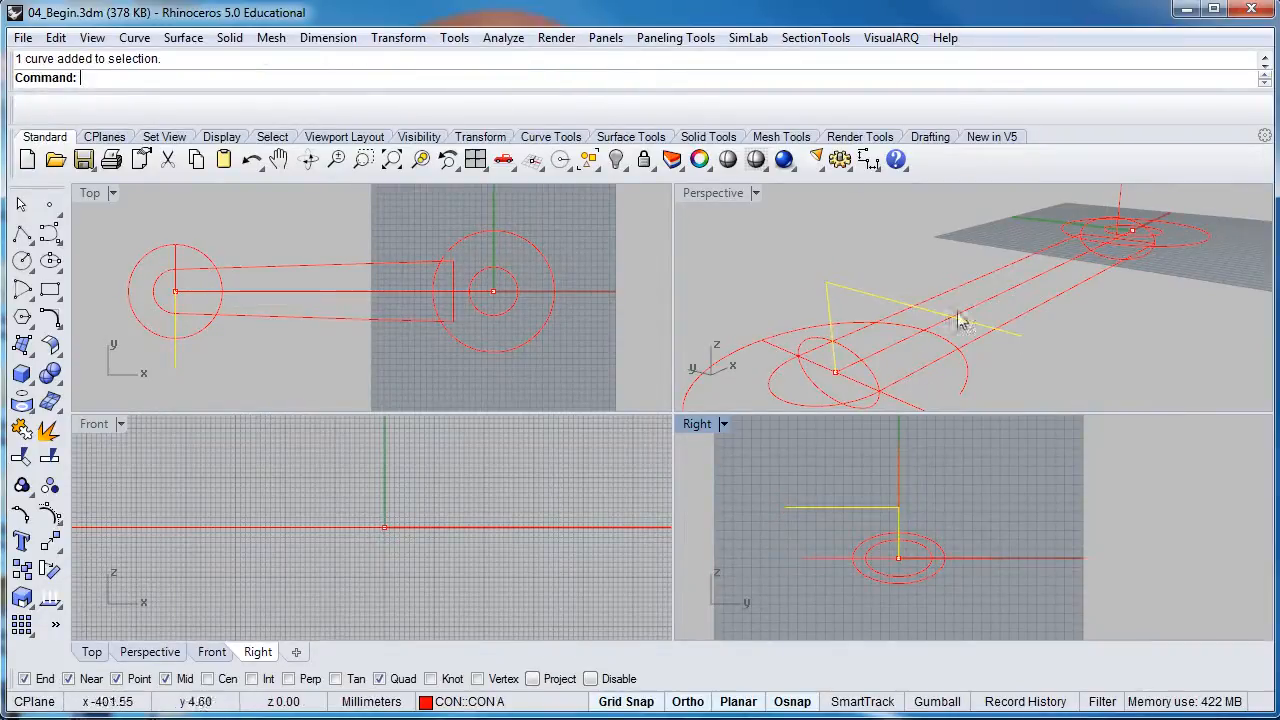
{"action": "scroll", "coordinate": [958, 321], "scroll_direction": "down", "scroll_amount": 5}
{"action": "right_click_drag", "start_coordinate": [953, 323], "coordinate": [866, 285]}
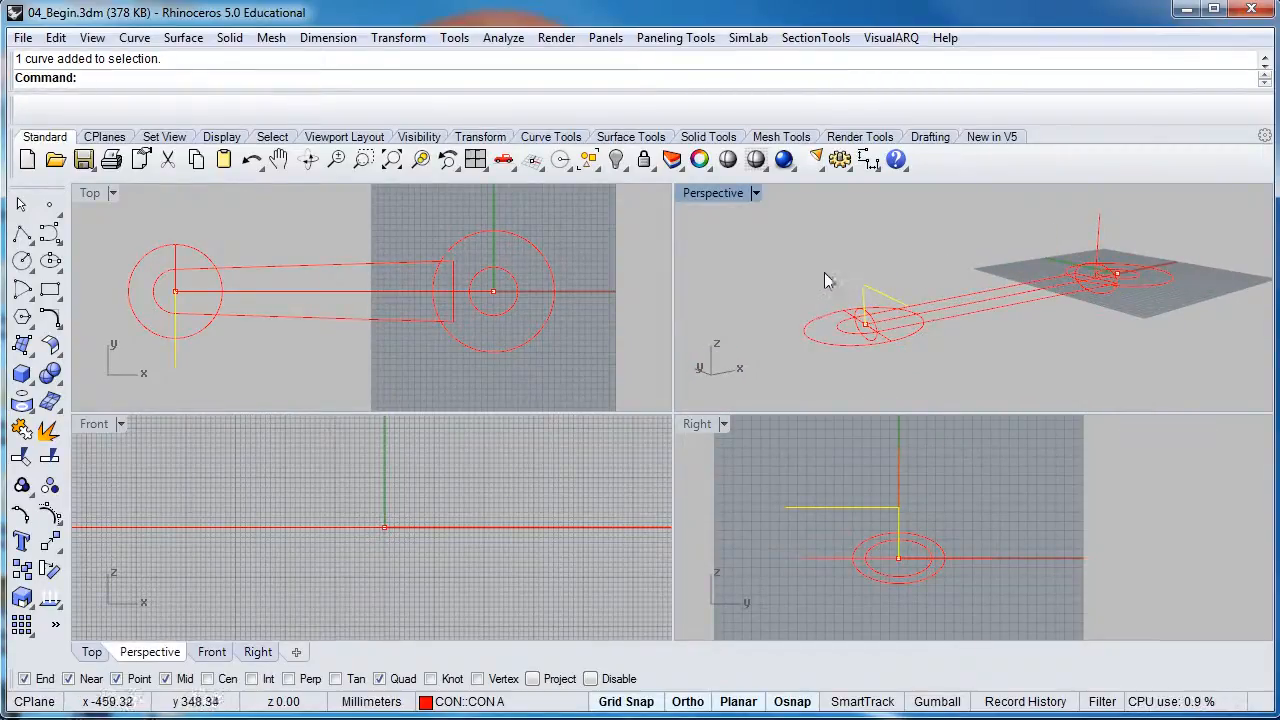
{"action": "right_click_drag", "start_coordinate": [884, 273], "coordinate": [737, 251]}
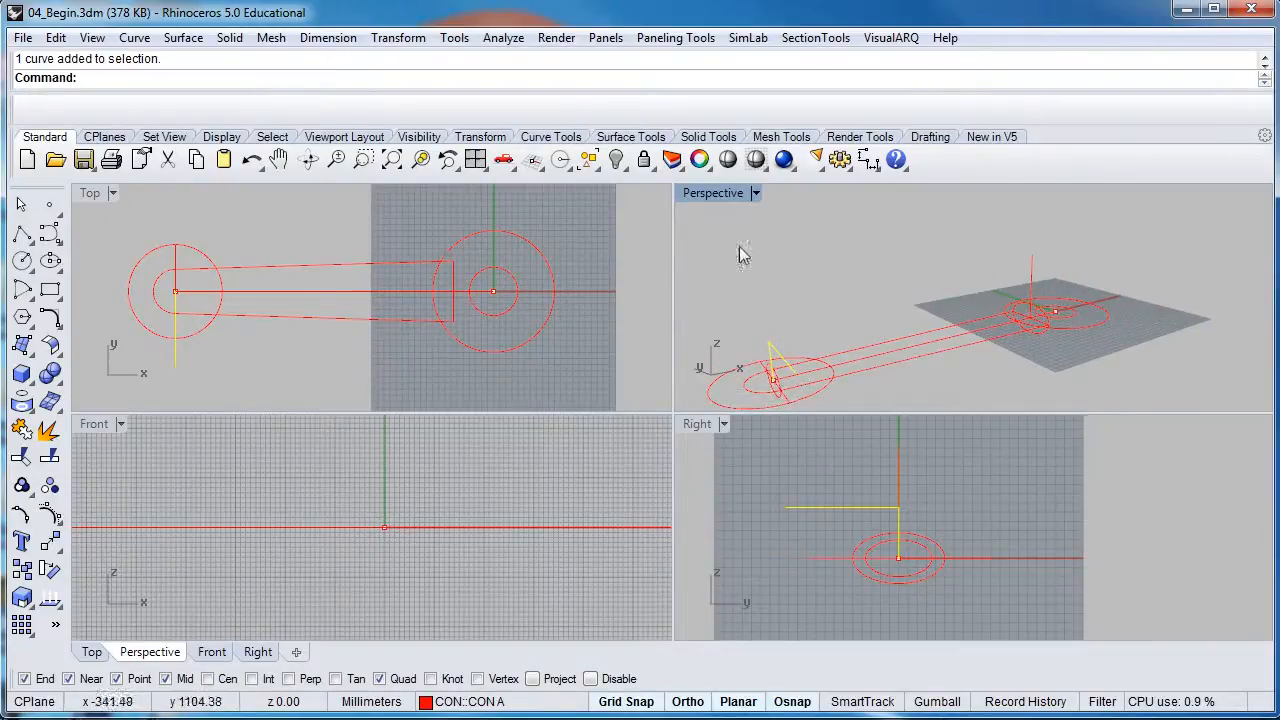
{"action": "right_click", "coordinate": [618, 161]}
Copy the grouped surfaces from the wide end's centre to the top of the 120 mm vertical guide line.
{"action": "left_click", "coordinate": [948, 340]}
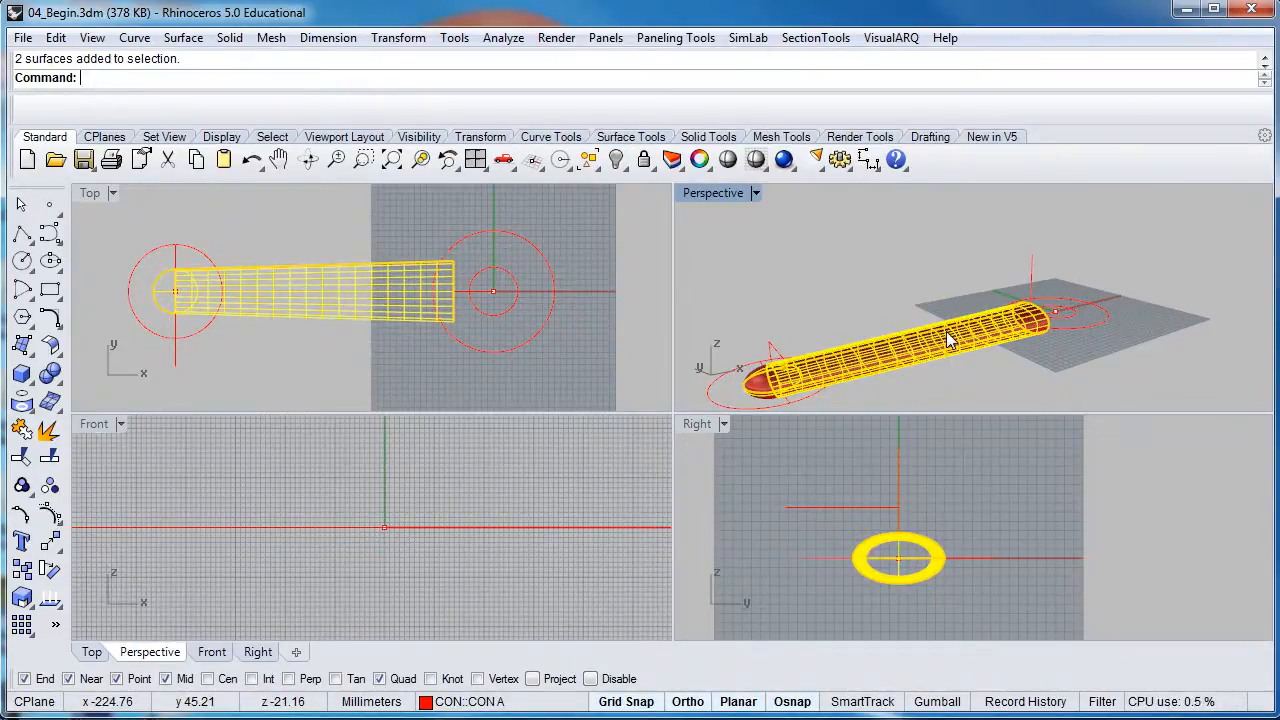
{"action": "right_click_drag", "start_coordinate": [1057, 349], "coordinate": [829, 331]}
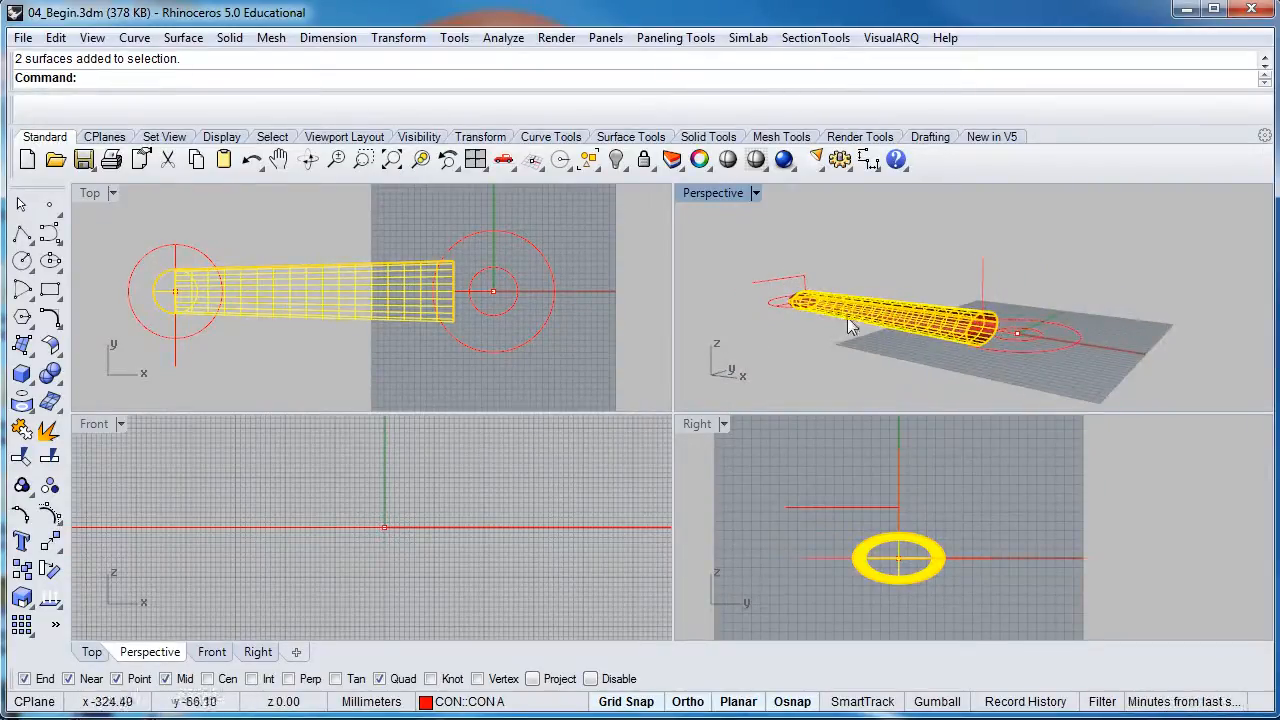
{"action": "scroll", "coordinate": [880, 322], "scroll_direction": "up", "scroll_amount": 4}
{"action": "scroll", "coordinate": [967, 323], "scroll_direction": "up", "scroll_amount": 4}
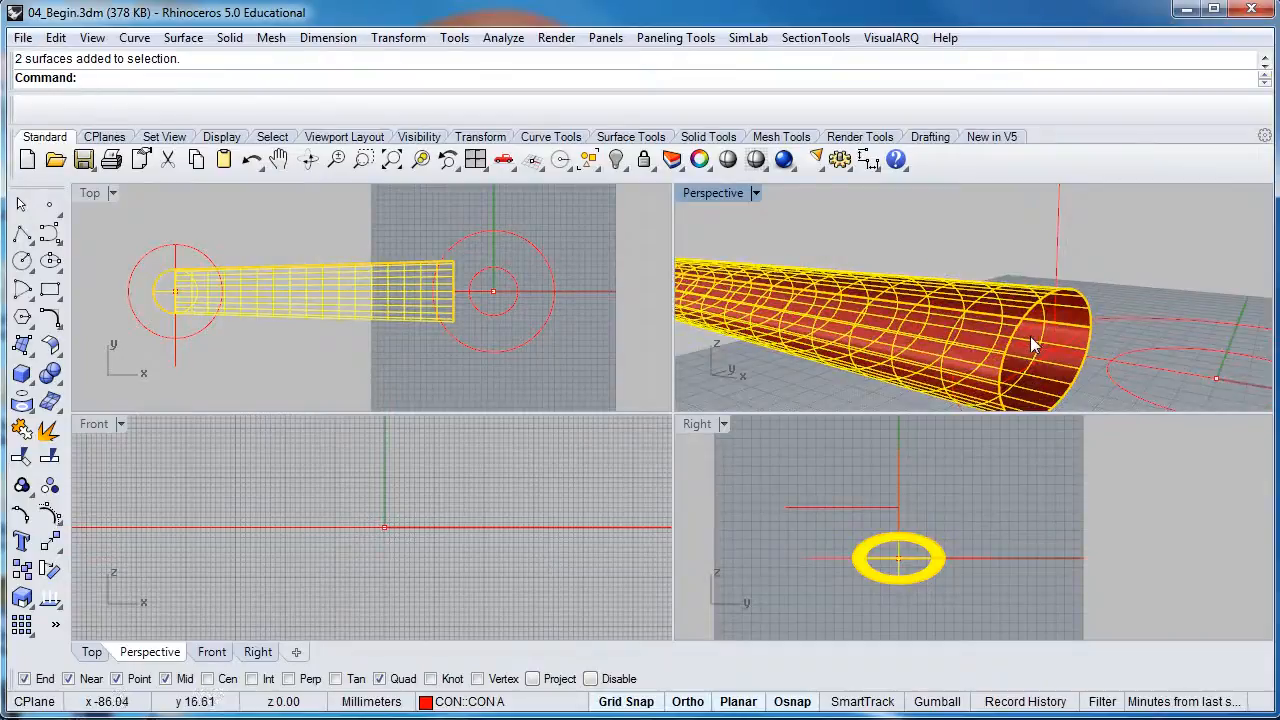
{"action": "scroll", "coordinate": [1000, 320], "scroll_direction": "down", "scroll_amount": 6}
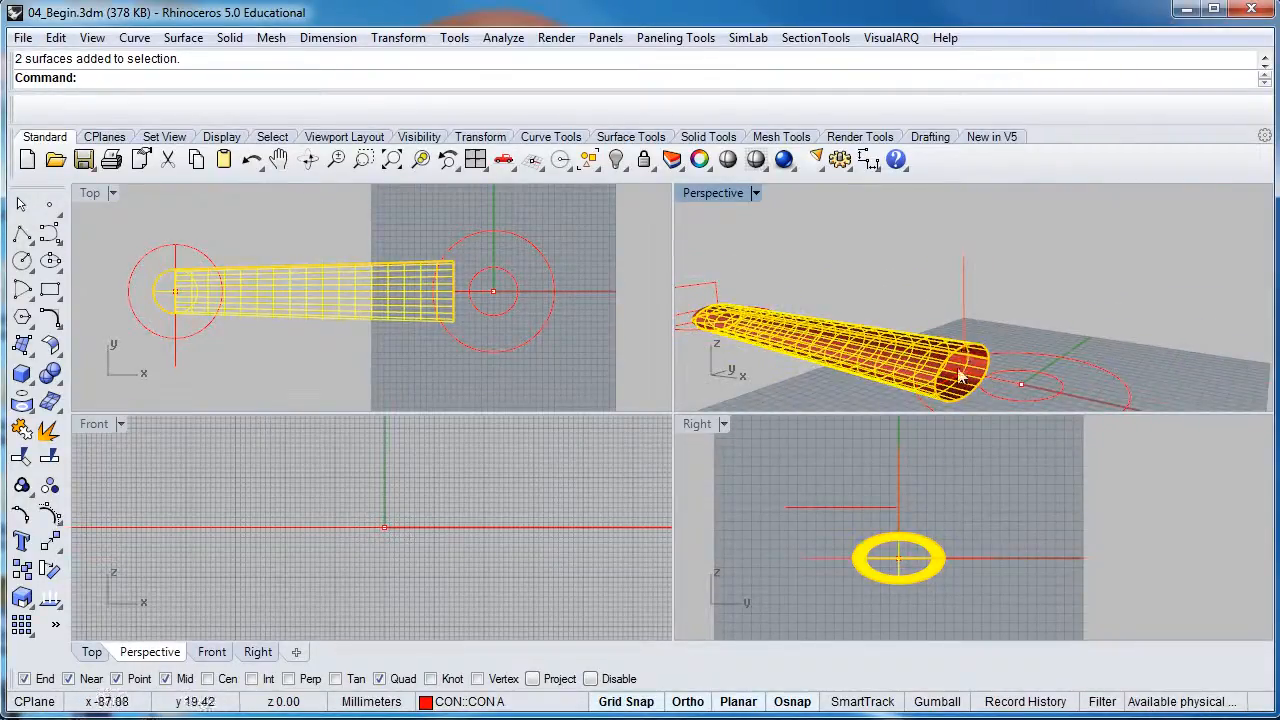
{"action": "scroll", "coordinate": [960, 350], "scroll_direction": "up", "scroll_amount": 5}
{"action": "right_click_drag", "start_coordinate": [957, 377], "coordinate": [946, 350], "text": "shift"}
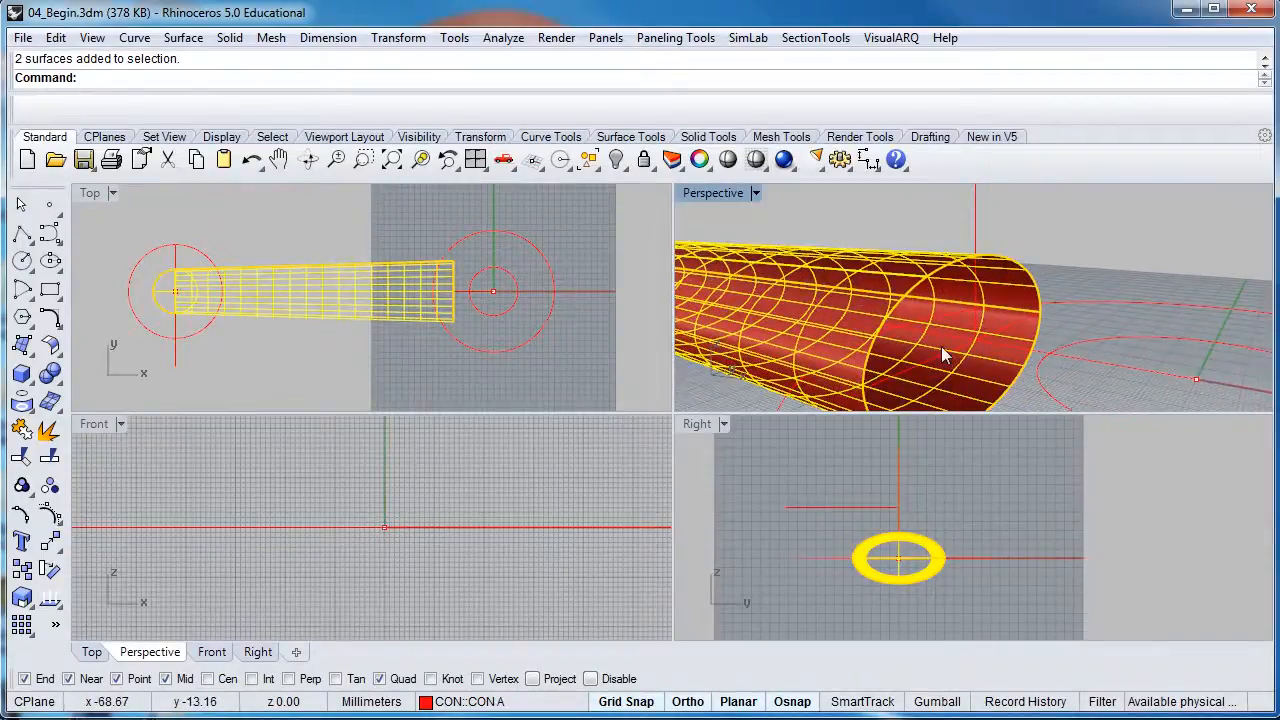
{"action": "left_click", "coordinate": [405, 40]}
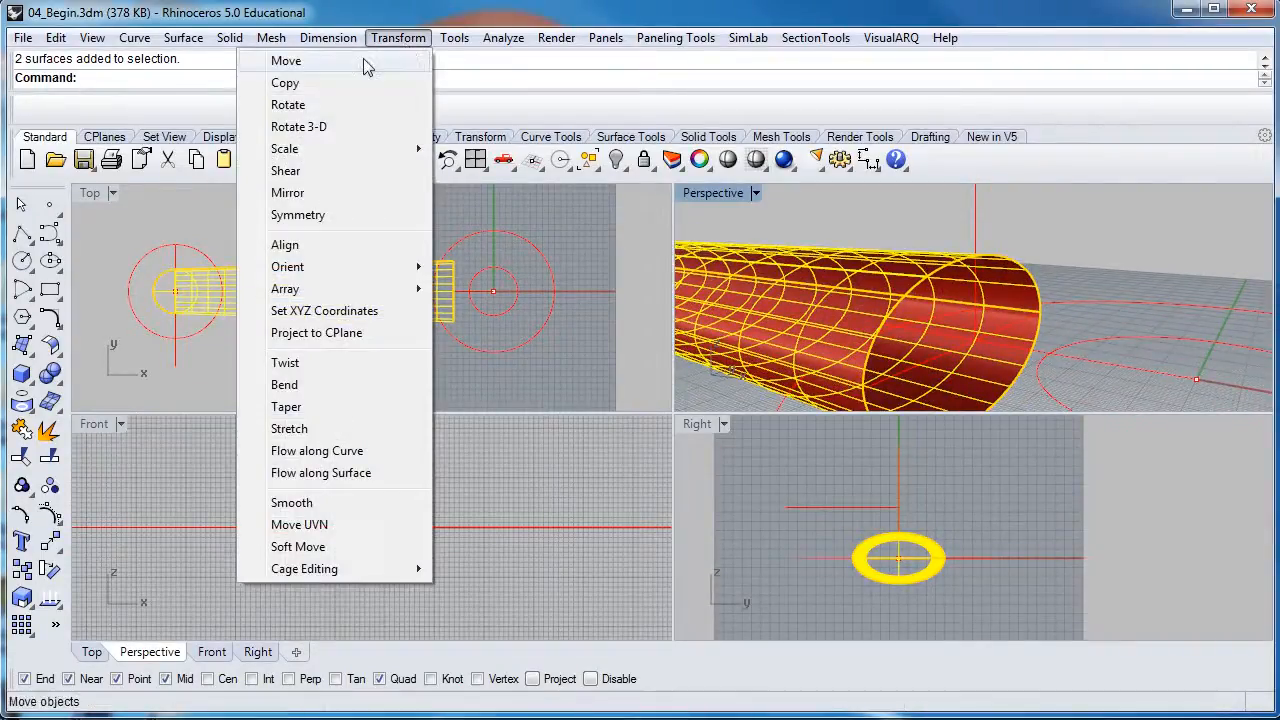
{"action": "left_click", "coordinate": [366, 62]}
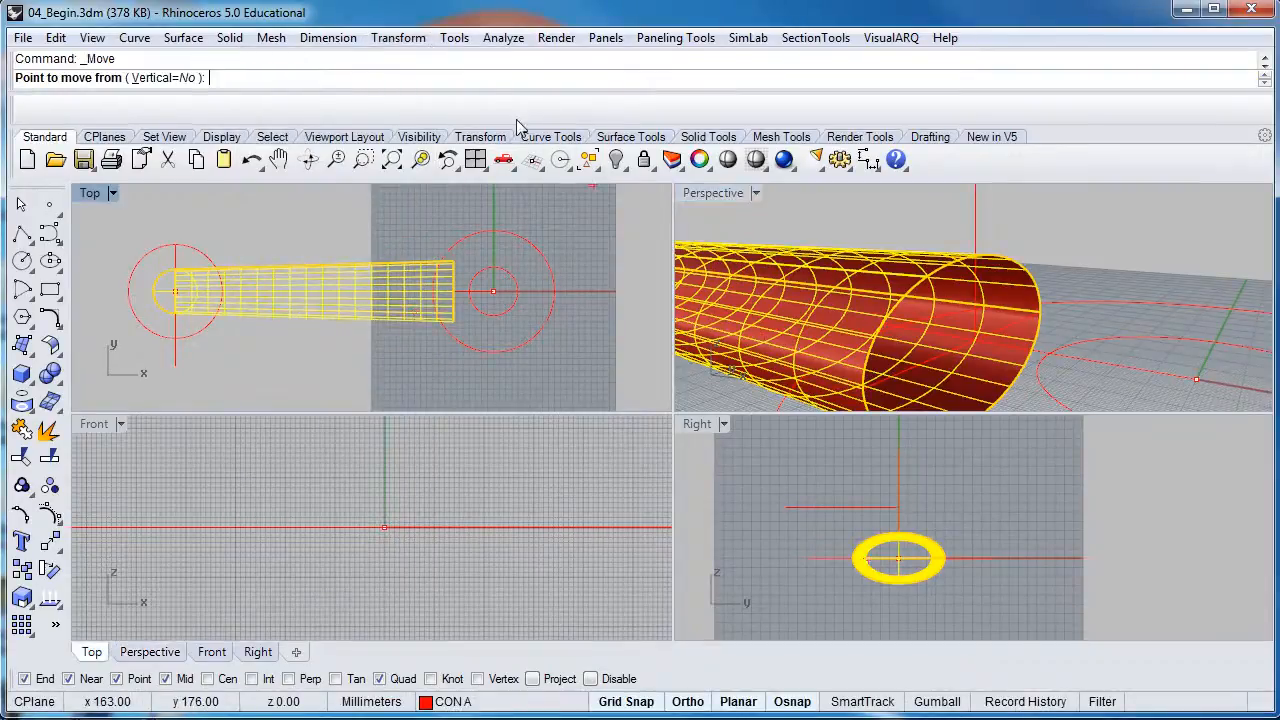
{"action": "left_click", "coordinate": [400, 39]}
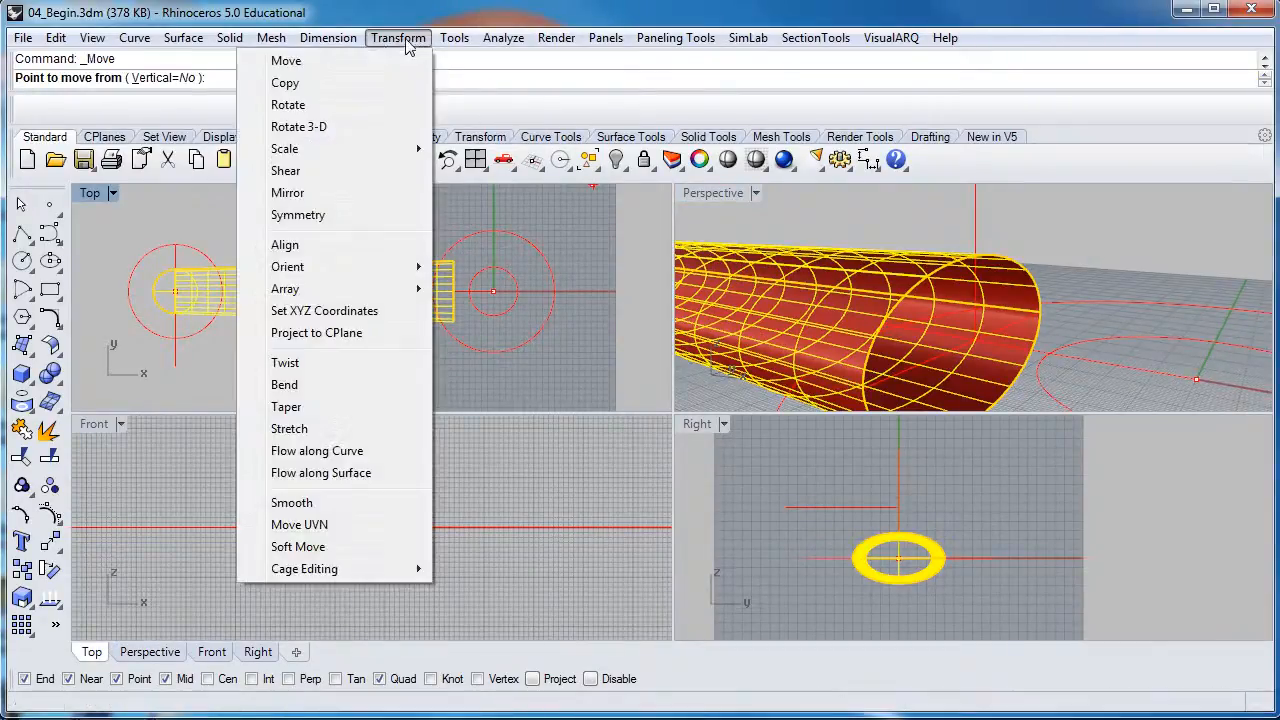
{"action": "left_click", "coordinate": [343, 84]}
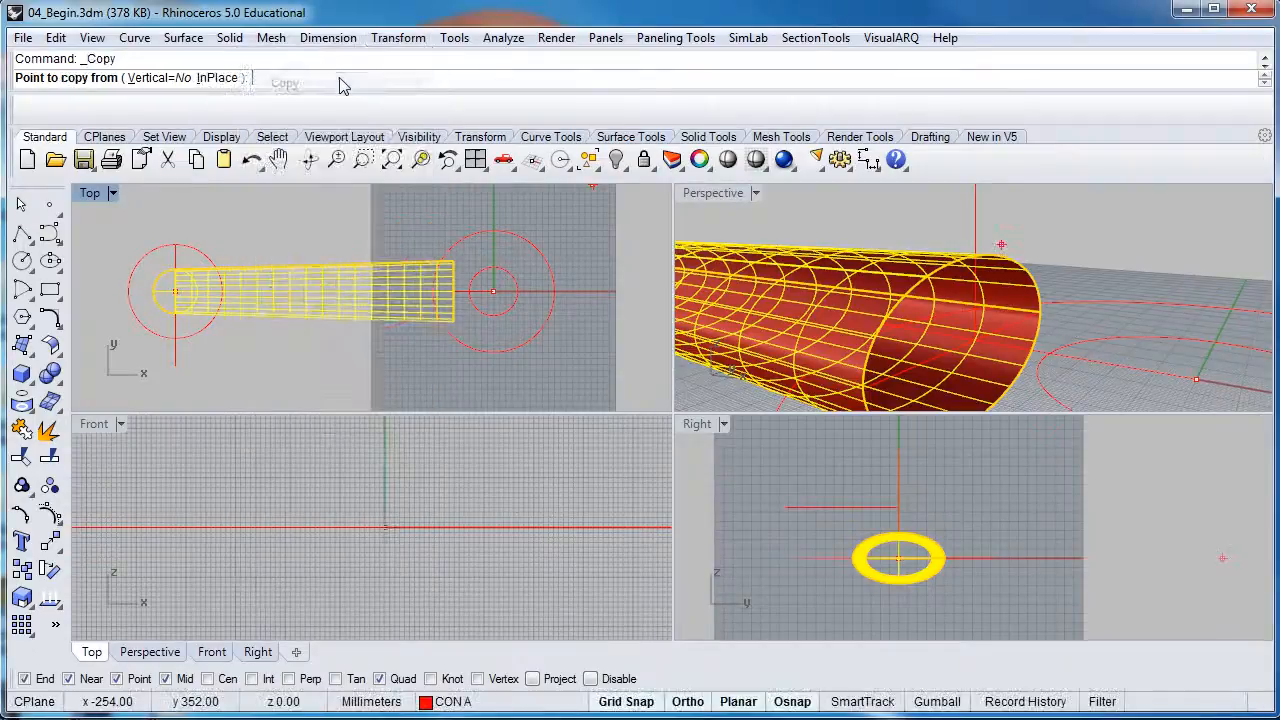
{"action": "left_click", "coordinate": [971, 344]}
{"action": "scroll", "coordinate": [971, 344], "scroll_direction": "down", "scroll_amount": 3}
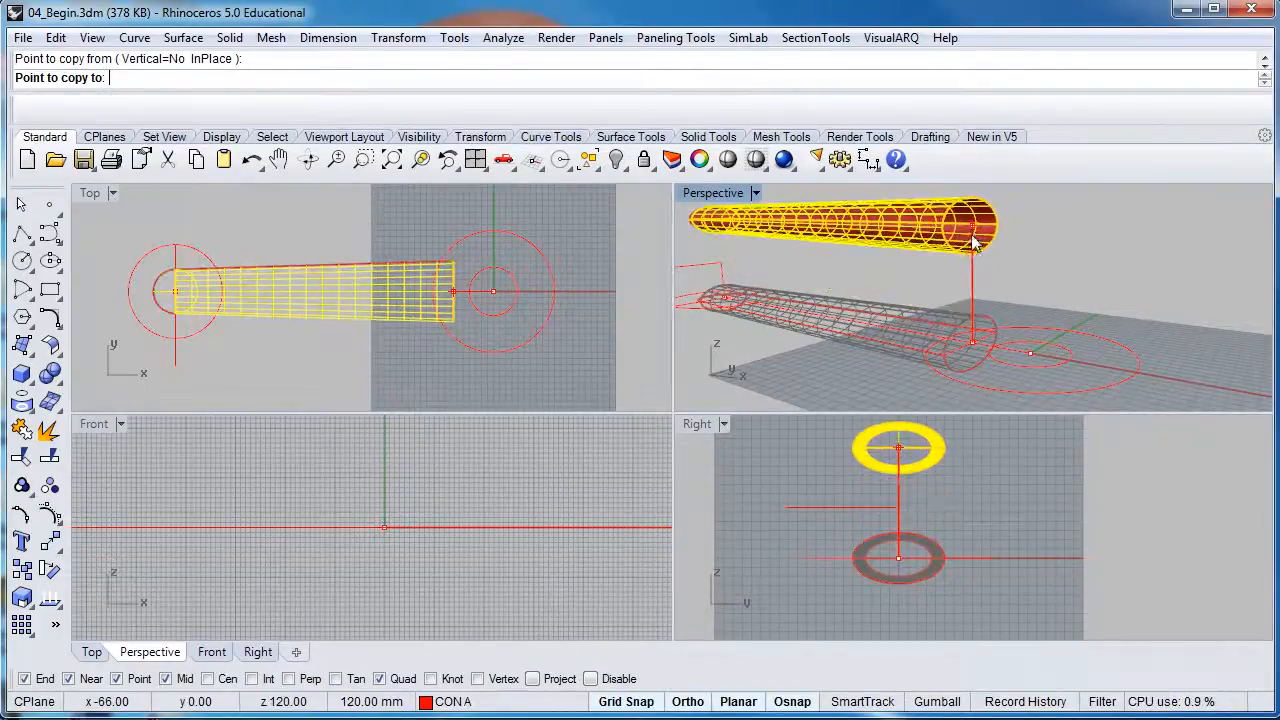
{"action": "left_click", "coordinate": [972, 236]}
{"action": "key", "text": "Return"}
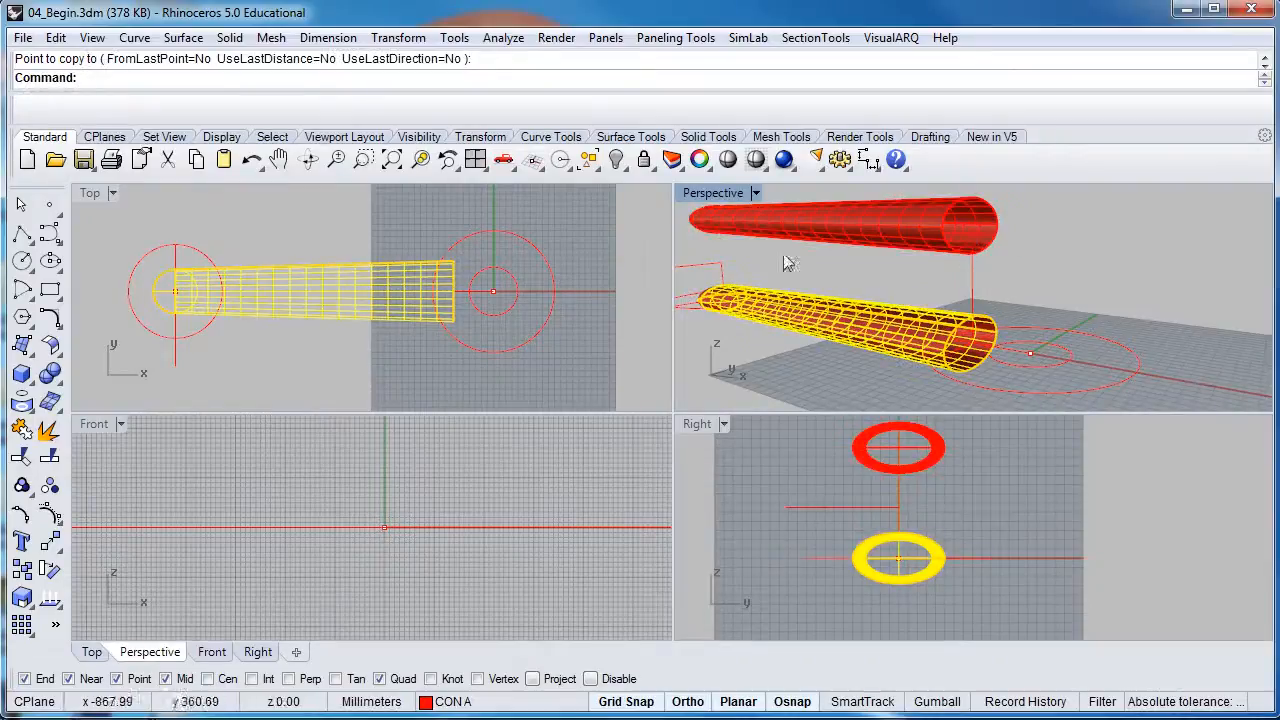
Maximize the Perspective view, clear the selection and examine both stacked forms from the side.
{"action": "double_click", "coordinate": [702, 196]}
{"action": "right_click_drag", "start_coordinate": [584, 345], "coordinate": [814, 381]}
{"action": "scroll", "coordinate": [814, 374], "scroll_direction": "down", "scroll_amount": 5}
{"action": "right_click_drag", "start_coordinate": [700, 408], "coordinate": [557, 518]}
{"action": "left_click", "coordinate": [484, 421]}
{"action": "right_click_drag", "start_coordinate": [484, 421], "coordinate": [430, 406]}
{"action": "scroll", "coordinate": [544, 386], "scroll_direction": "up", "scroll_amount": 2}
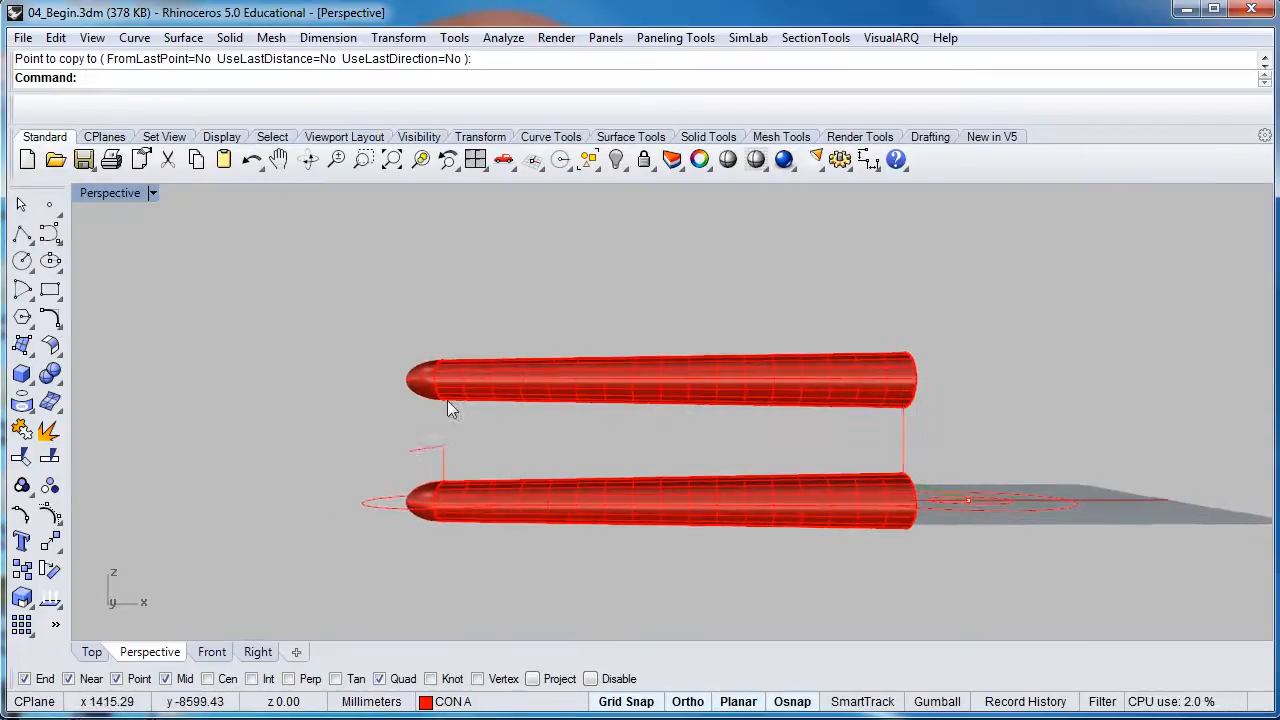
Select the raised copy of the grouped surfaces and frame both stacked forms in a maximized Front view.
{"action": "left_click", "coordinate": [564, 396]}
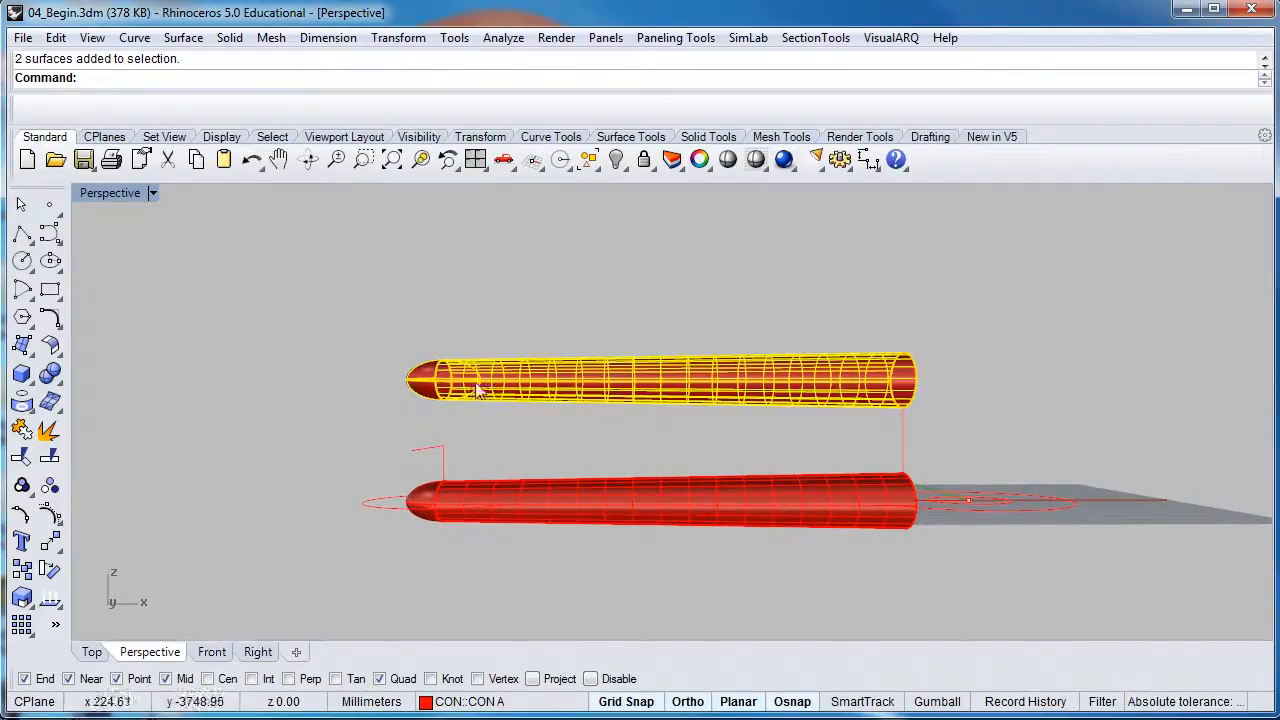
{"action": "right_click_drag", "start_coordinate": [654, 394], "coordinate": [661, 379]}
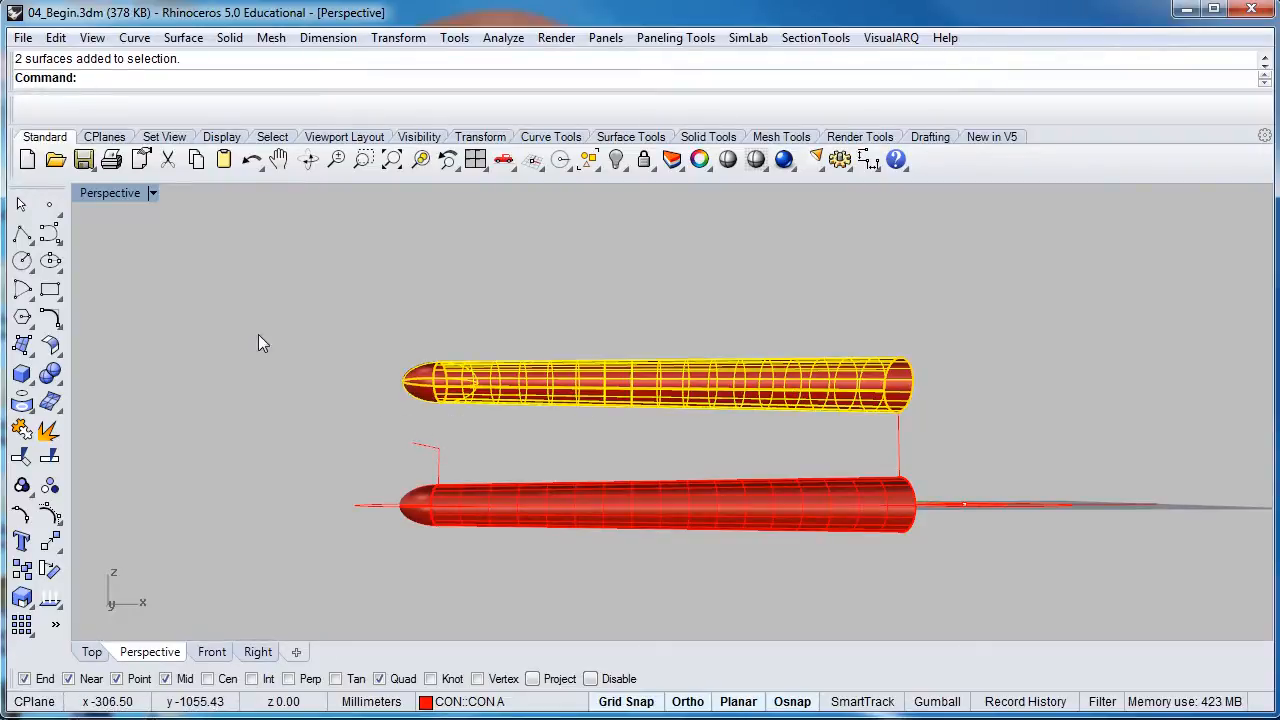
{"action": "double_click", "coordinate": [122, 193]}
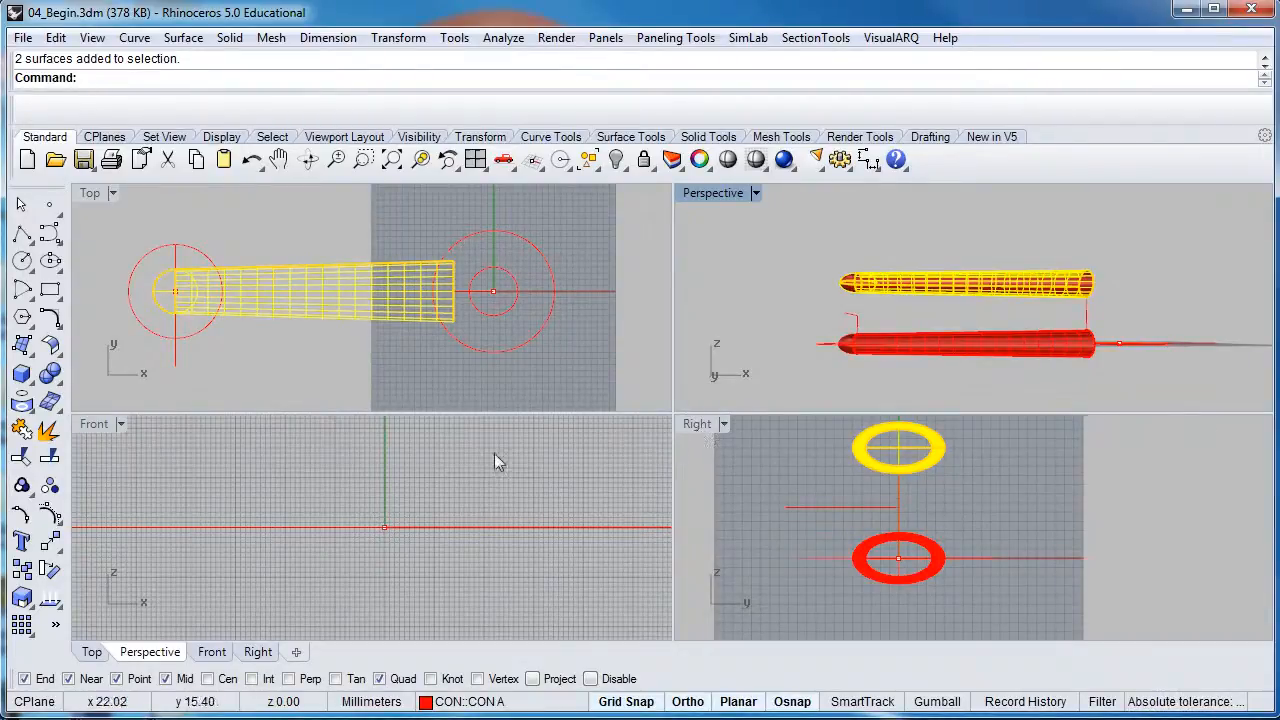
{"action": "scroll", "coordinate": [335, 518], "scroll_direction": "up", "scroll_amount": 8}
{"action": "scroll", "coordinate": [462, 532], "scroll_direction": "down", "scroll_amount": 8}
{"action": "right_click_drag", "start_coordinate": [312, 511], "coordinate": [412, 510]}
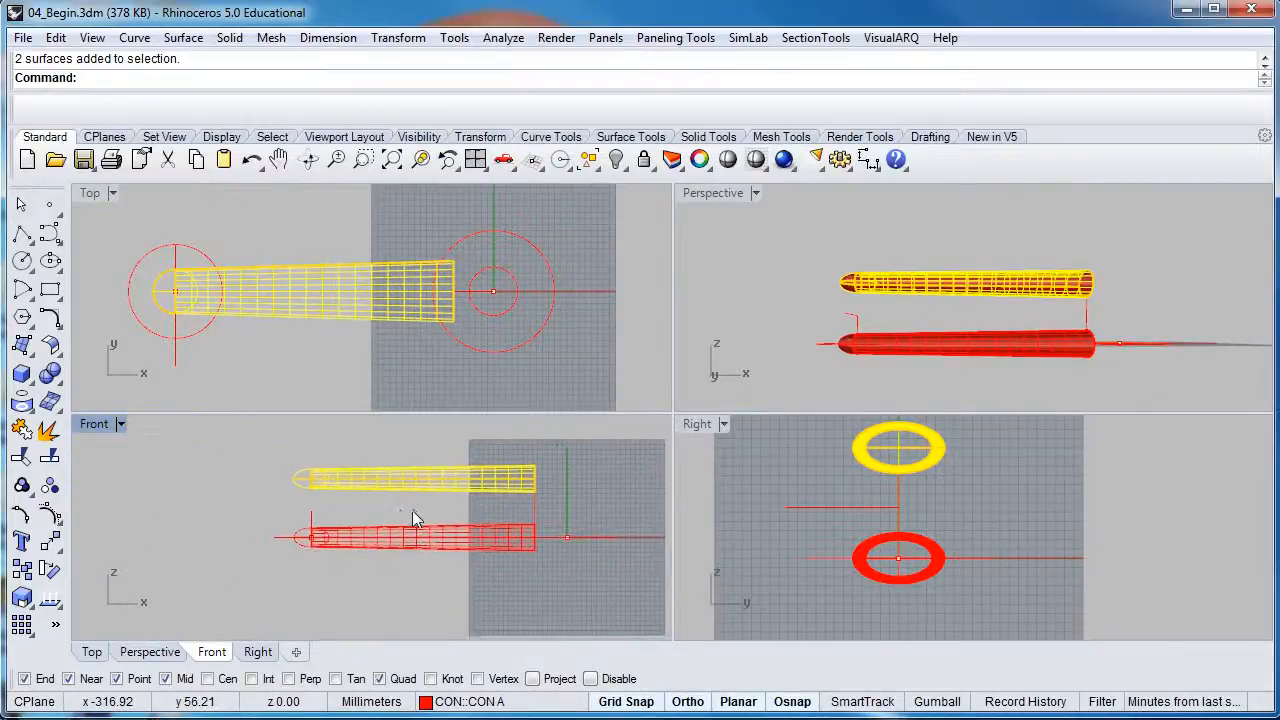
{"action": "double_click", "coordinate": [94, 424]}
{"action": "right_click_drag", "start_coordinate": [714, 420], "coordinate": [589, 492]}
{"action": "scroll", "coordinate": [429, 468], "scroll_direction": "up", "scroll_amount": 4}
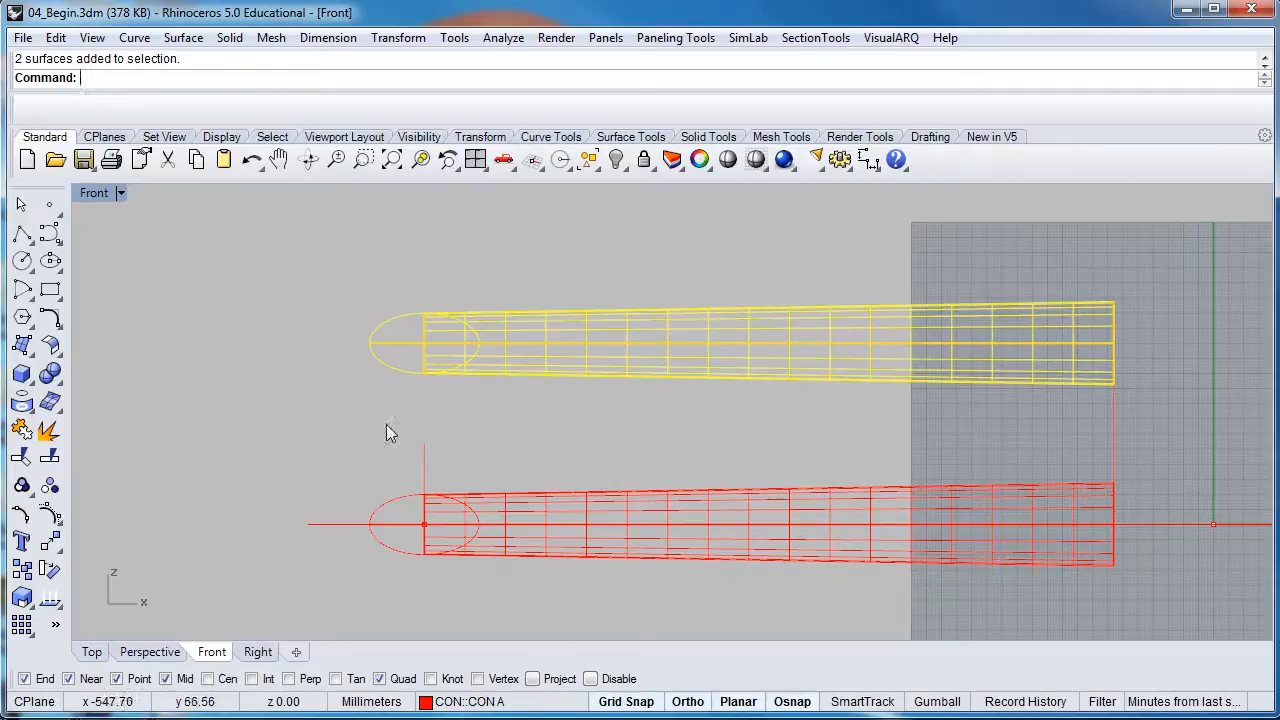
Start a Bend of the raised copy with the spine beginning at its wide end's centre, atop the vertical guide line.
{"action": "left_click", "coordinate": [400, 38]}
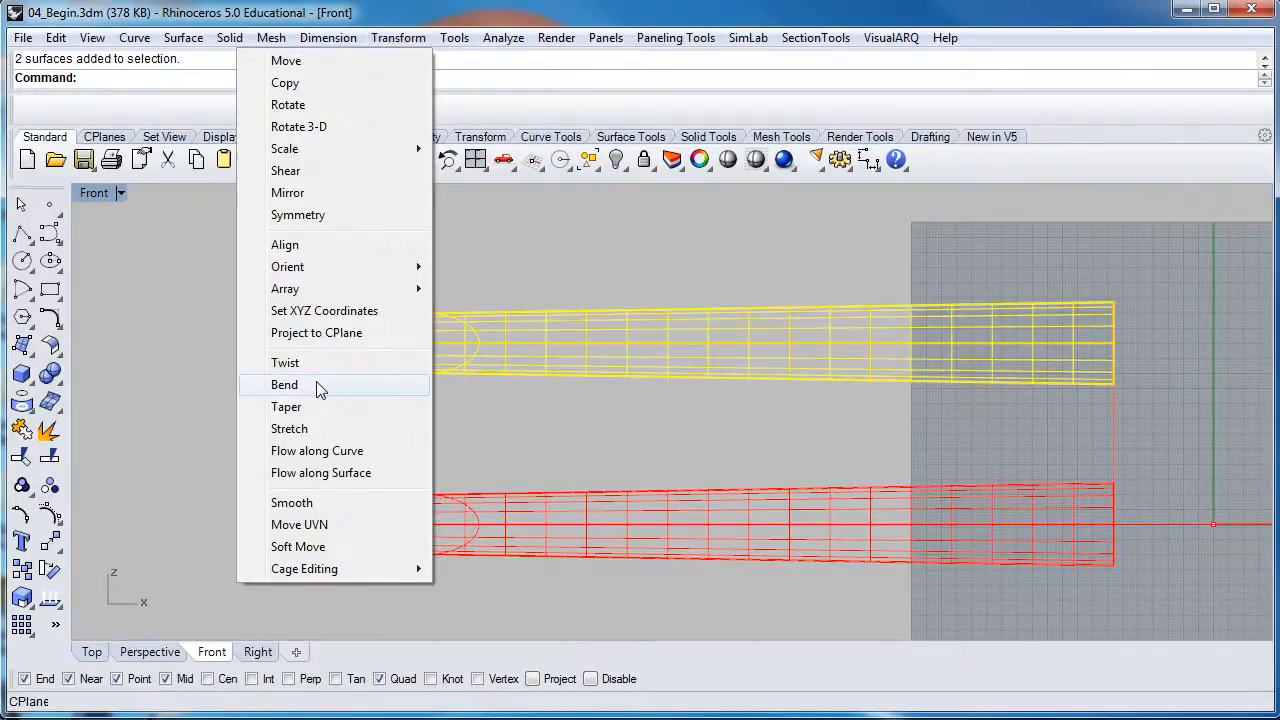
{"action": "left_click", "coordinate": [318, 385]}
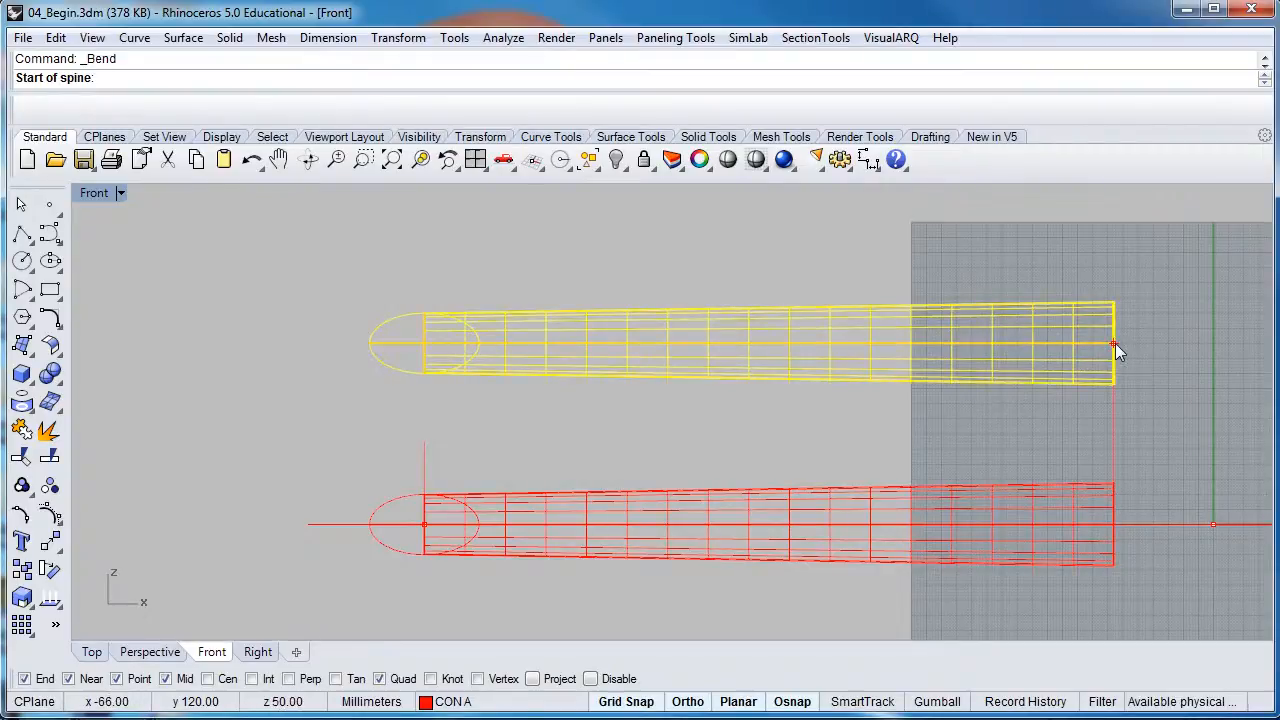
{"action": "double_click", "coordinate": [100, 198]}
{"action": "right_click_drag", "start_coordinate": [946, 308], "coordinate": [848, 322]}
{"action": "scroll", "coordinate": [1060, 282], "scroll_direction": "up", "scroll_amount": 4}
{"action": "right_click_drag", "start_coordinate": [1062, 284], "coordinate": [1096, 366]}
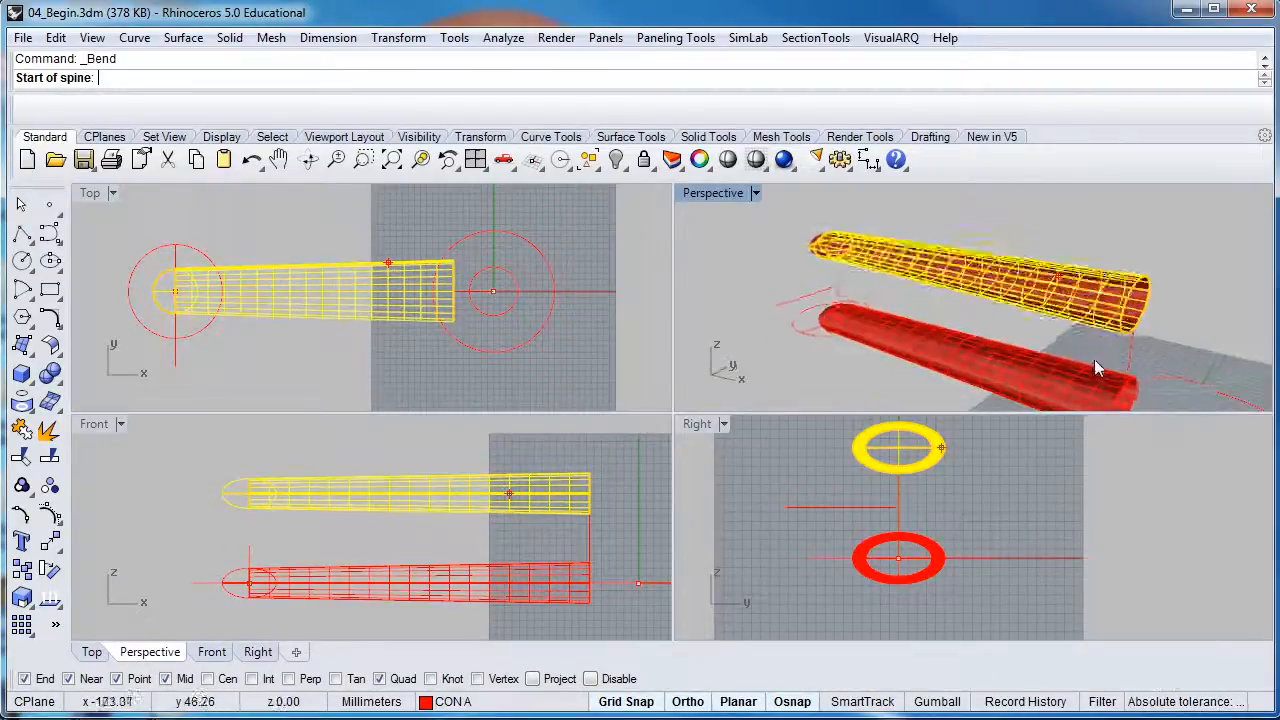
{"action": "scroll", "coordinate": [1141, 320], "scroll_direction": "up", "scroll_amount": 6}
{"action": "scroll", "coordinate": [1118, 288], "scroll_direction": "up", "scroll_amount": 3}
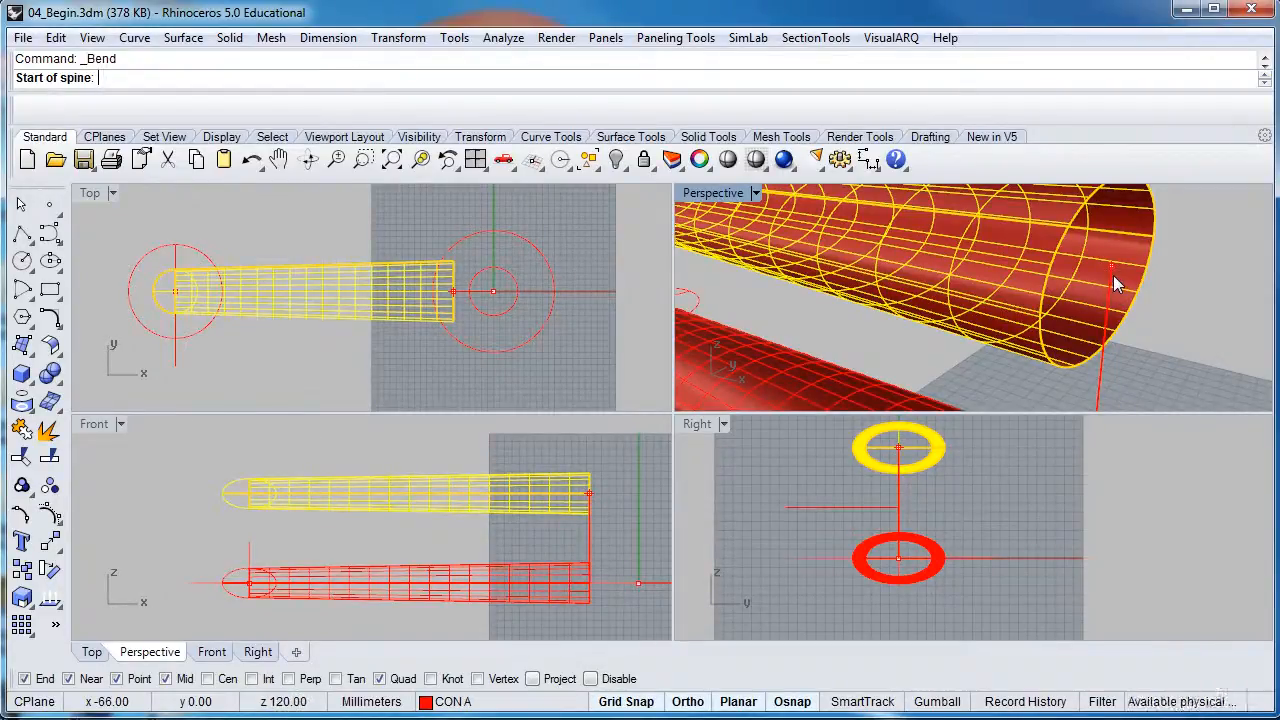
{"action": "left_click", "coordinate": [1113, 275]}
End the spine above and beyond the narrow end, and bend the copy downwards through about x -732, y 94 in the Front view.
{"action": "right_click_drag", "start_coordinate": [145, 519], "coordinate": [284, 508]}
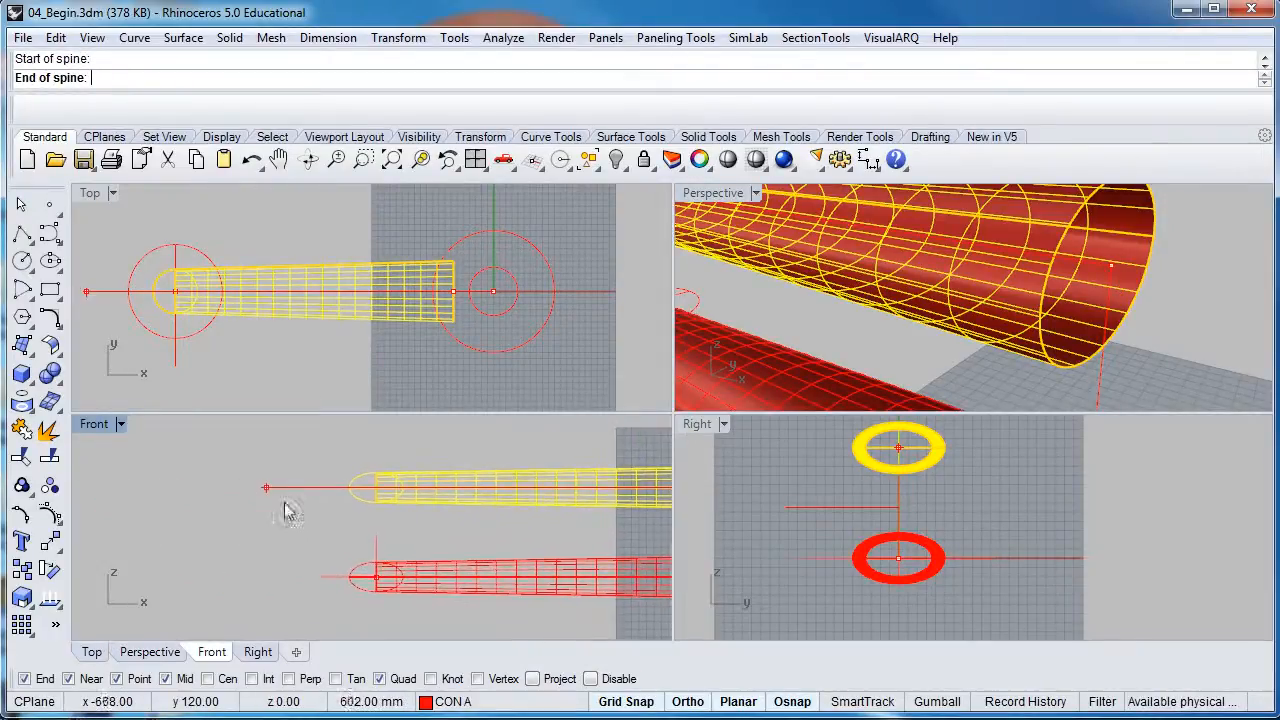
{"action": "double_click", "coordinate": [99, 424]}
{"action": "scroll", "coordinate": [499, 448], "scroll_direction": "down", "scroll_amount": 4}
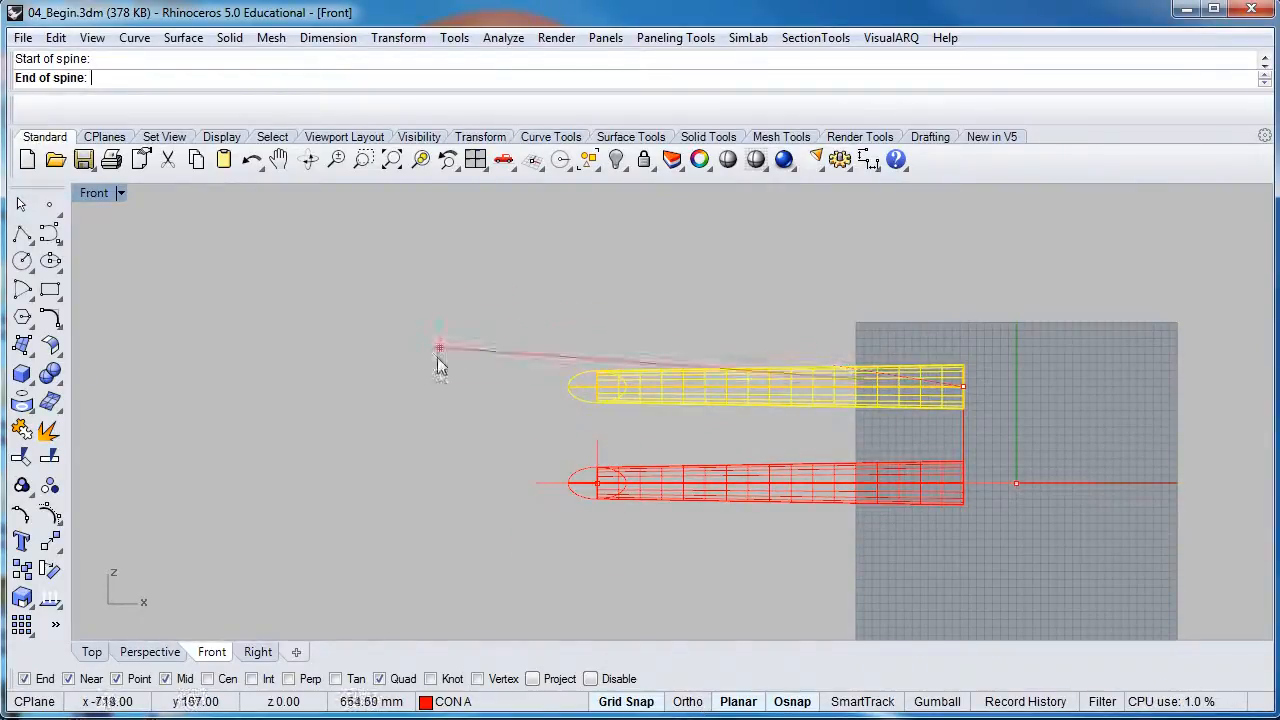
{"action": "left_click", "coordinate": [432, 297]}
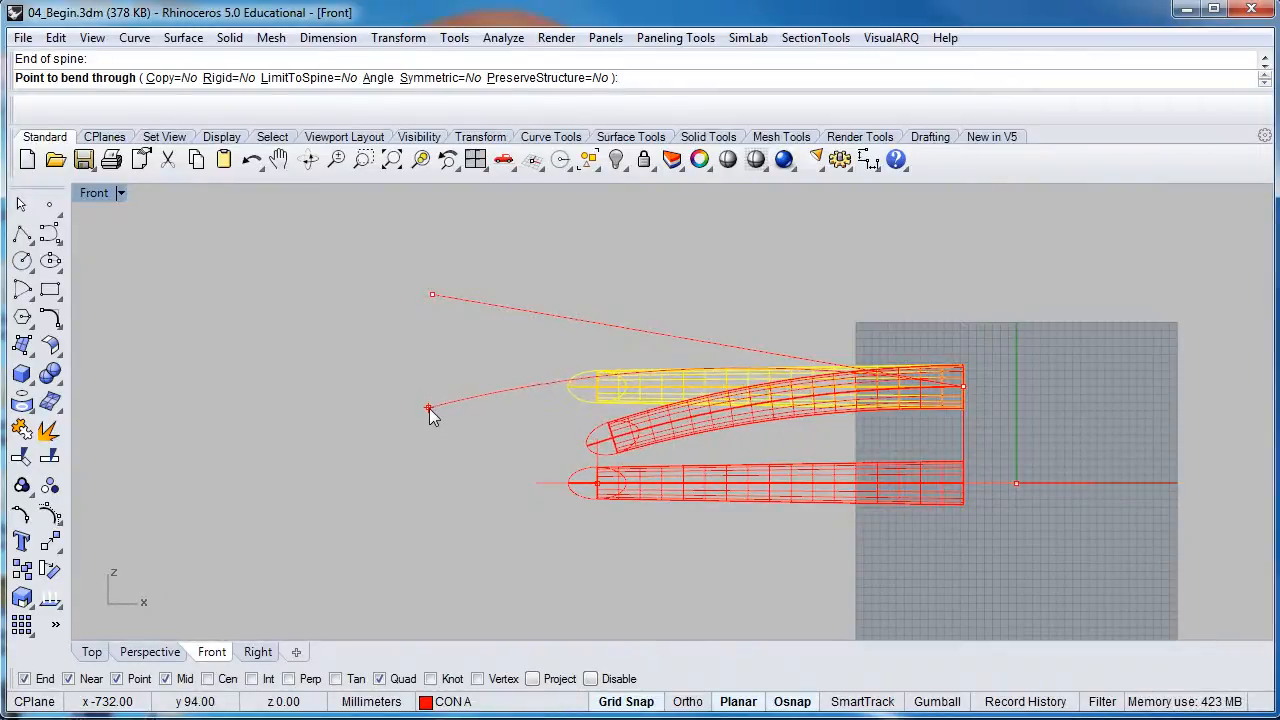
{"action": "left_click", "coordinate": [429, 412]}
{"action": "right_click_drag", "start_coordinate": [608, 437], "coordinate": [536, 452]}
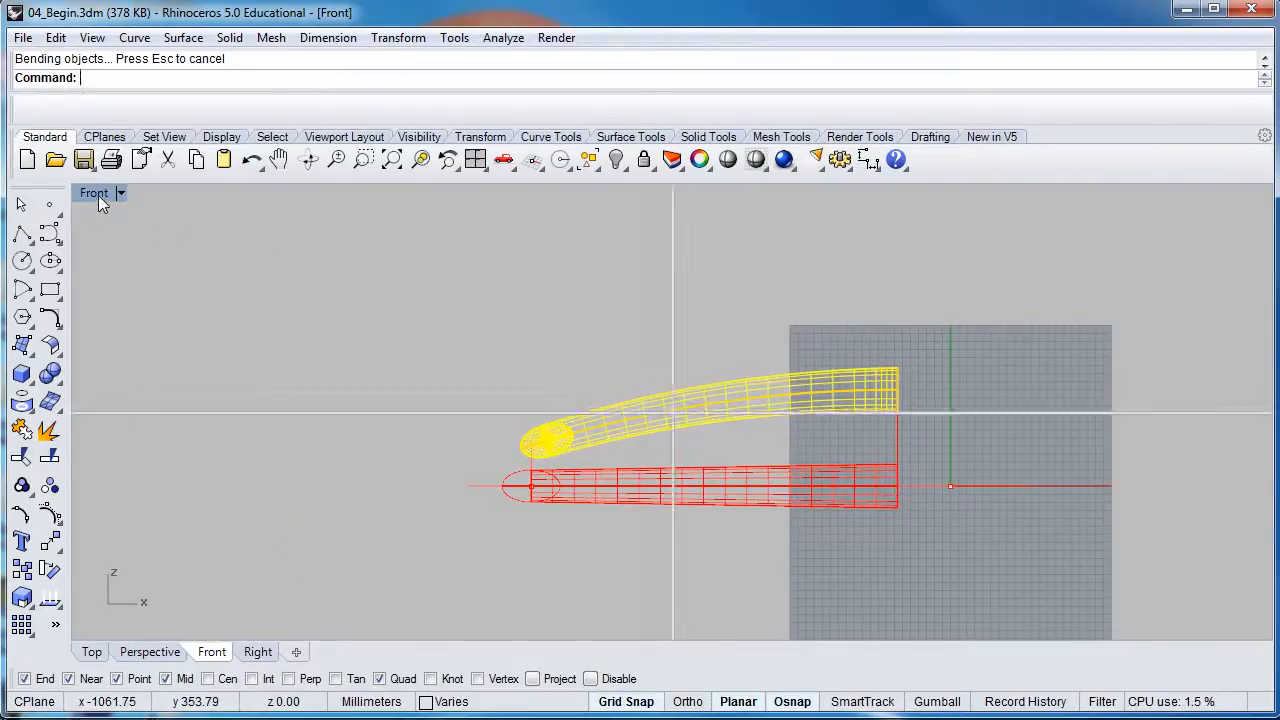
Start a one-directional scale of the bent copy with its origin at the wide end's centre, atop the vertical guide line.
{"action": "double_click", "coordinate": [98, 195]}
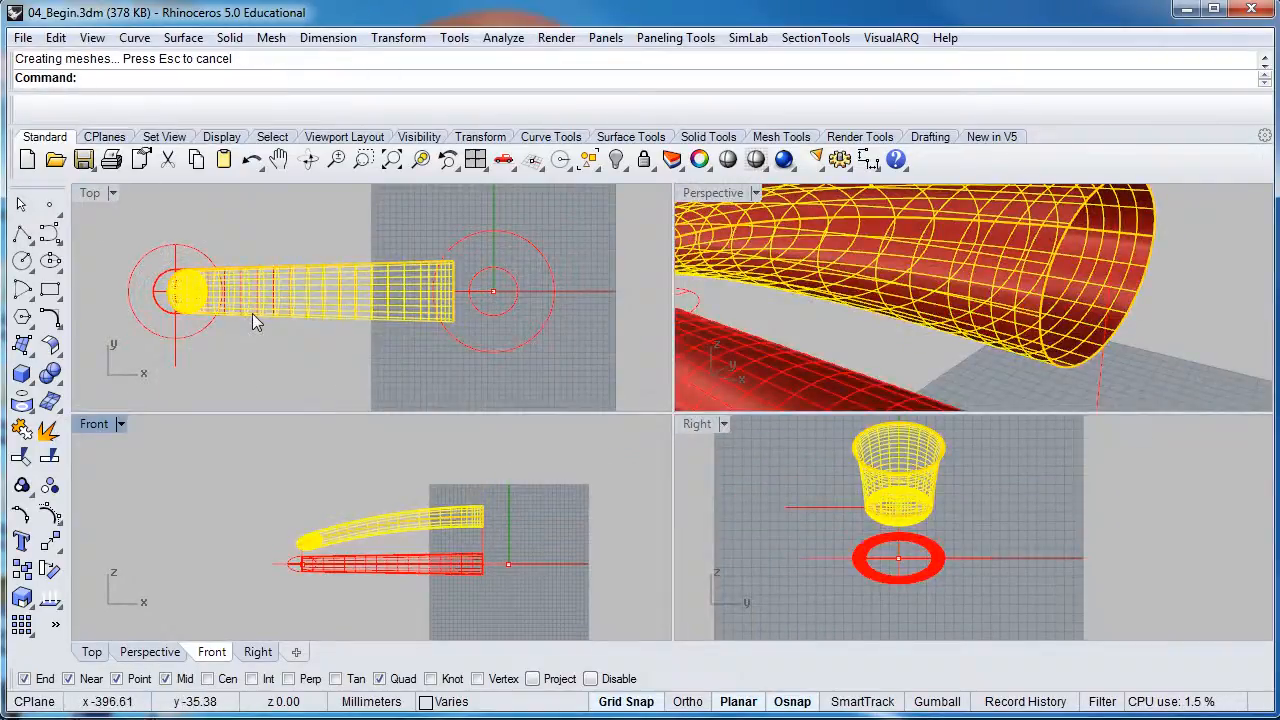
{"action": "right_click_drag", "start_coordinate": [340, 313], "coordinate": [468, 308]}
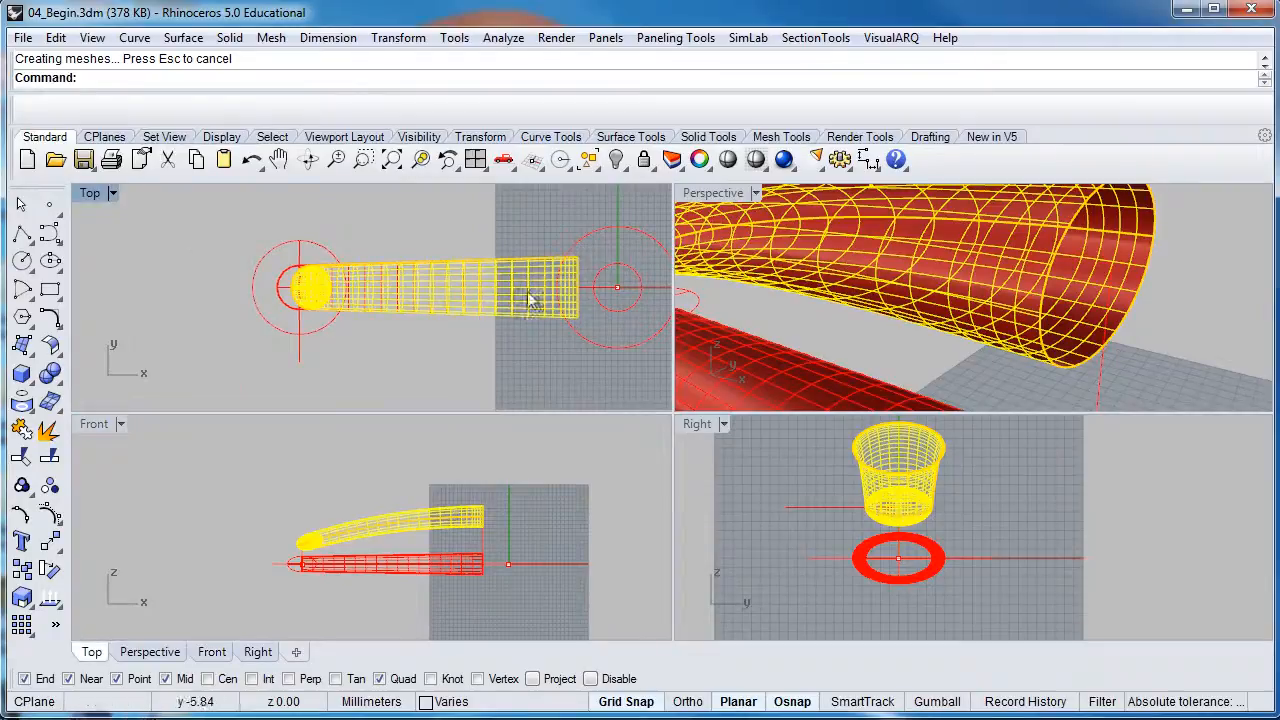
{"action": "scroll", "coordinate": [553, 290], "scroll_direction": "up", "scroll_amount": 2}
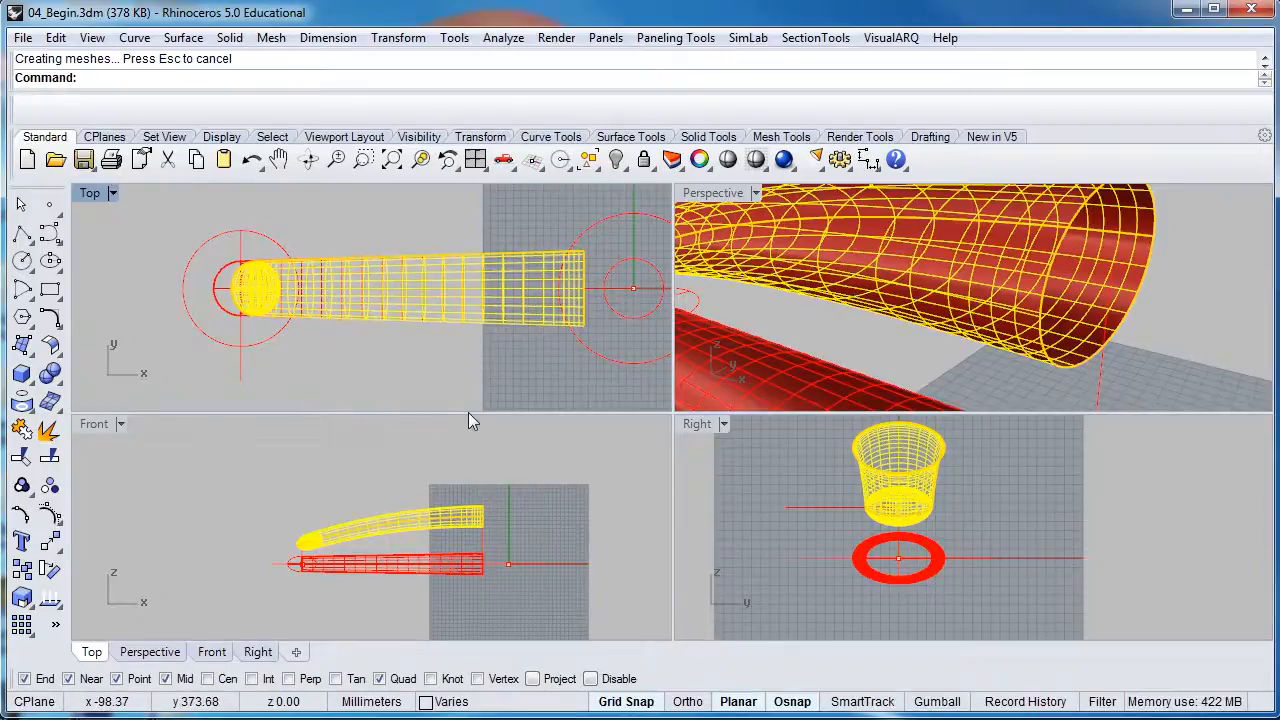
{"action": "left_click", "coordinate": [342, 566]}
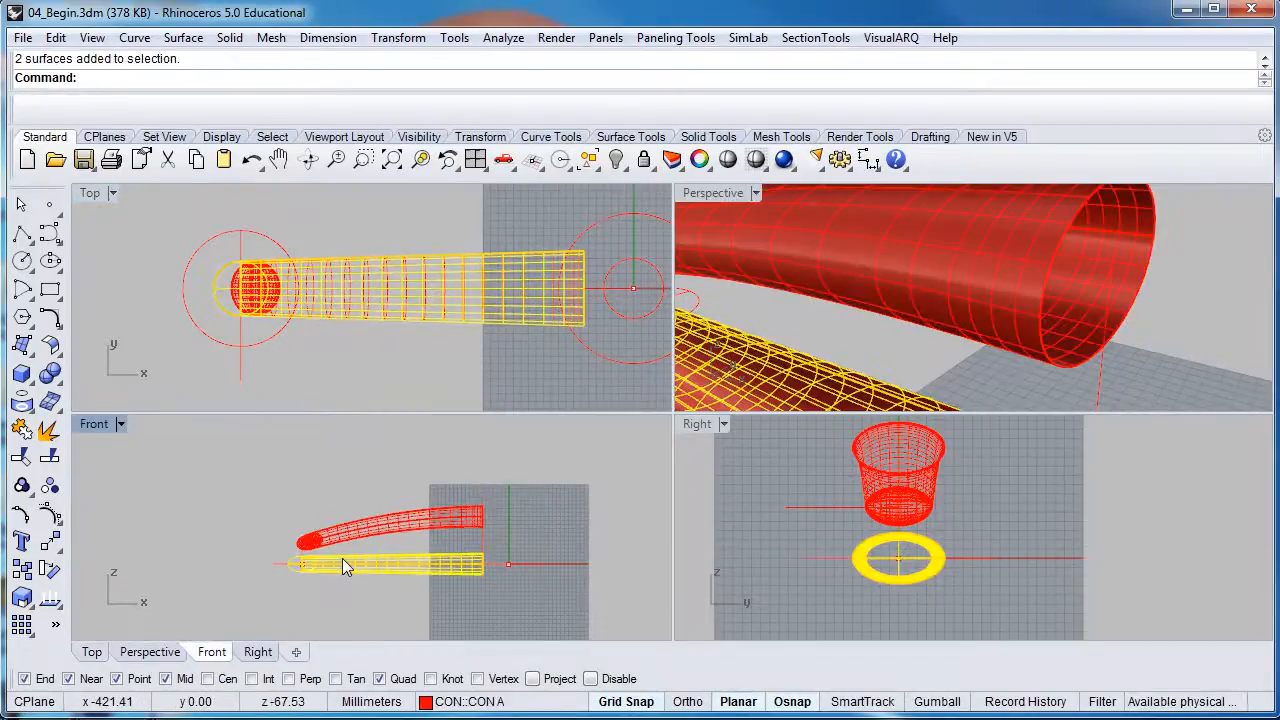
{"action": "left_click", "coordinate": [364, 526]}
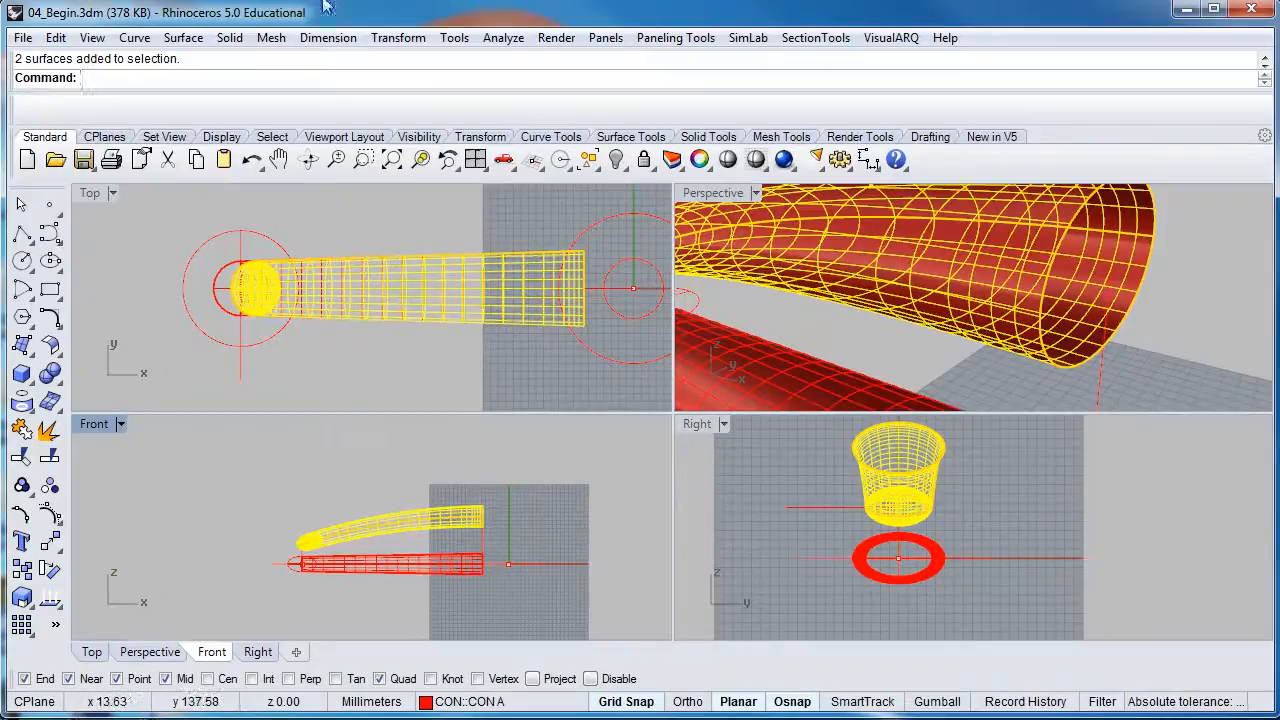
{"action": "left_click", "coordinate": [383, 39]}
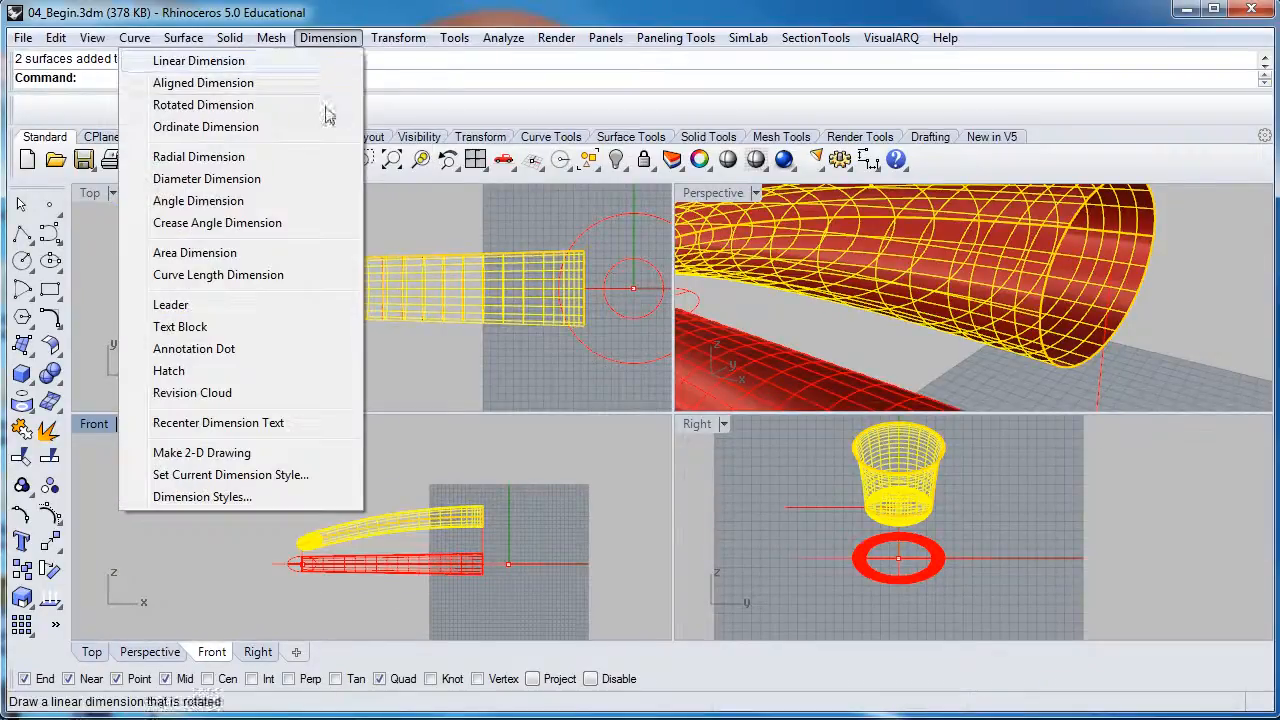
{"action": "mouse_move", "coordinate": [351, 151]}
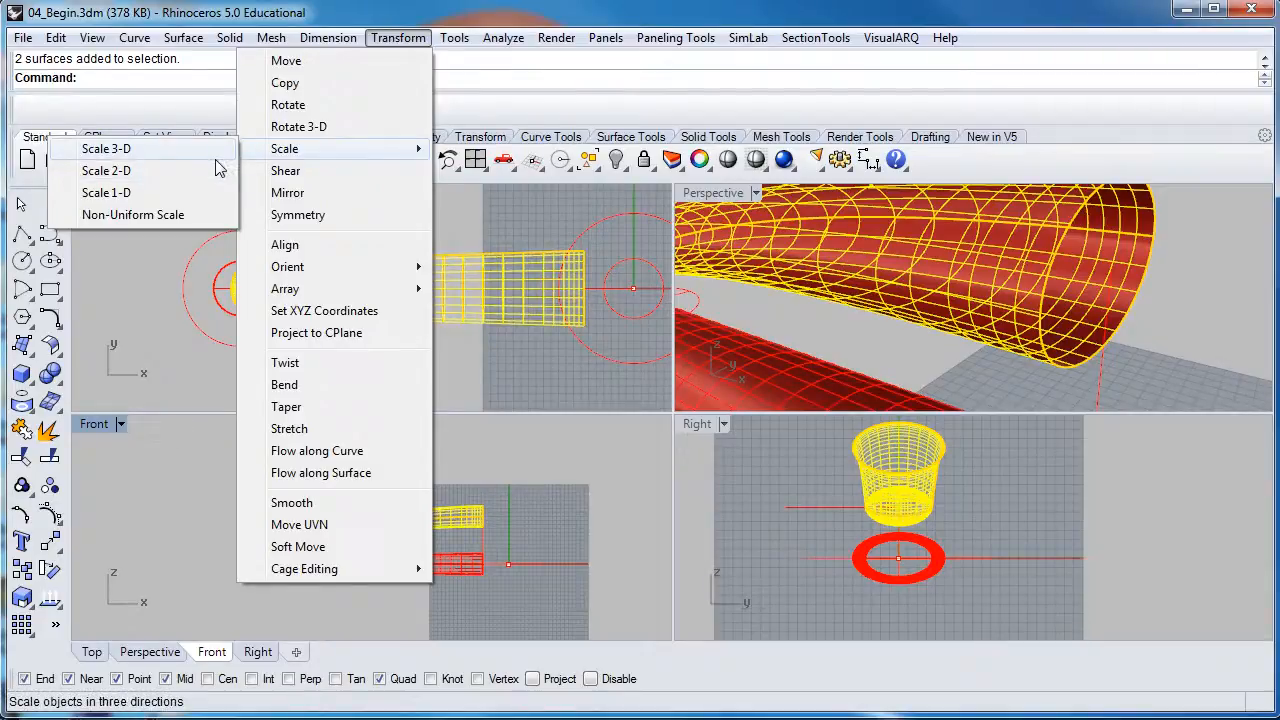
{"action": "left_click", "coordinate": [168, 200]}
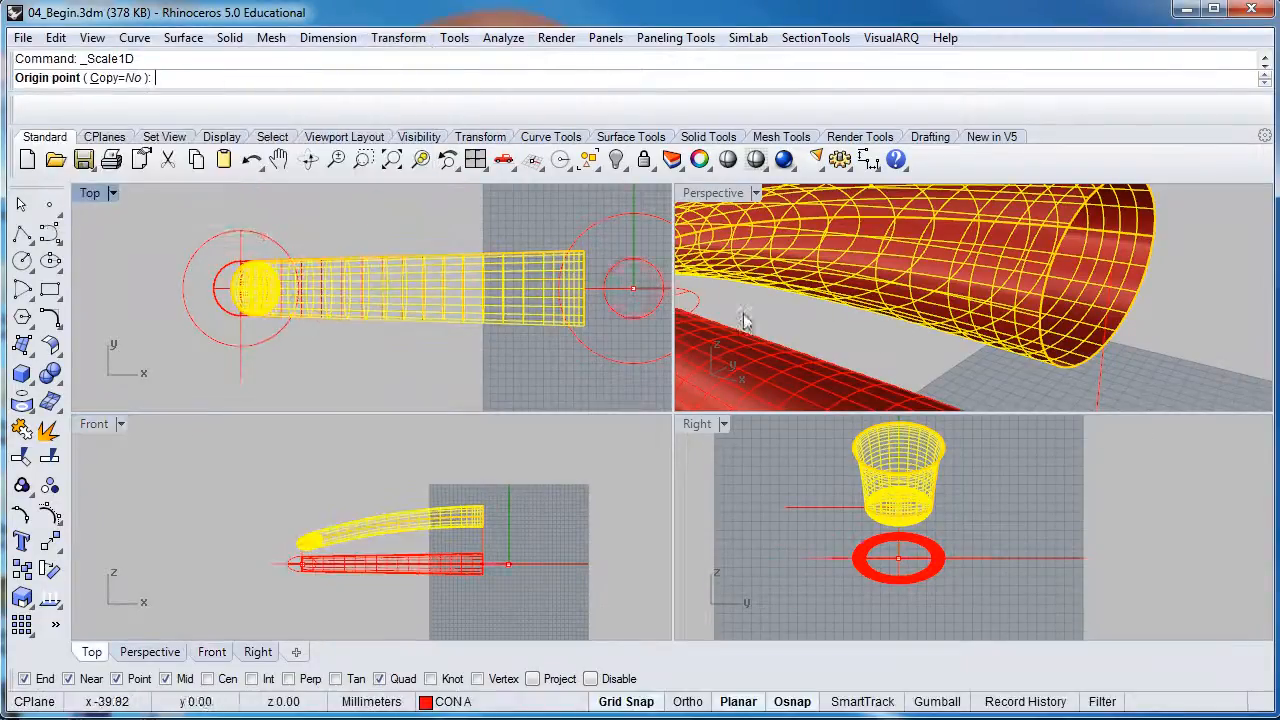
{"action": "right_click_drag", "start_coordinate": [1094, 286], "coordinate": [1137, 315]}
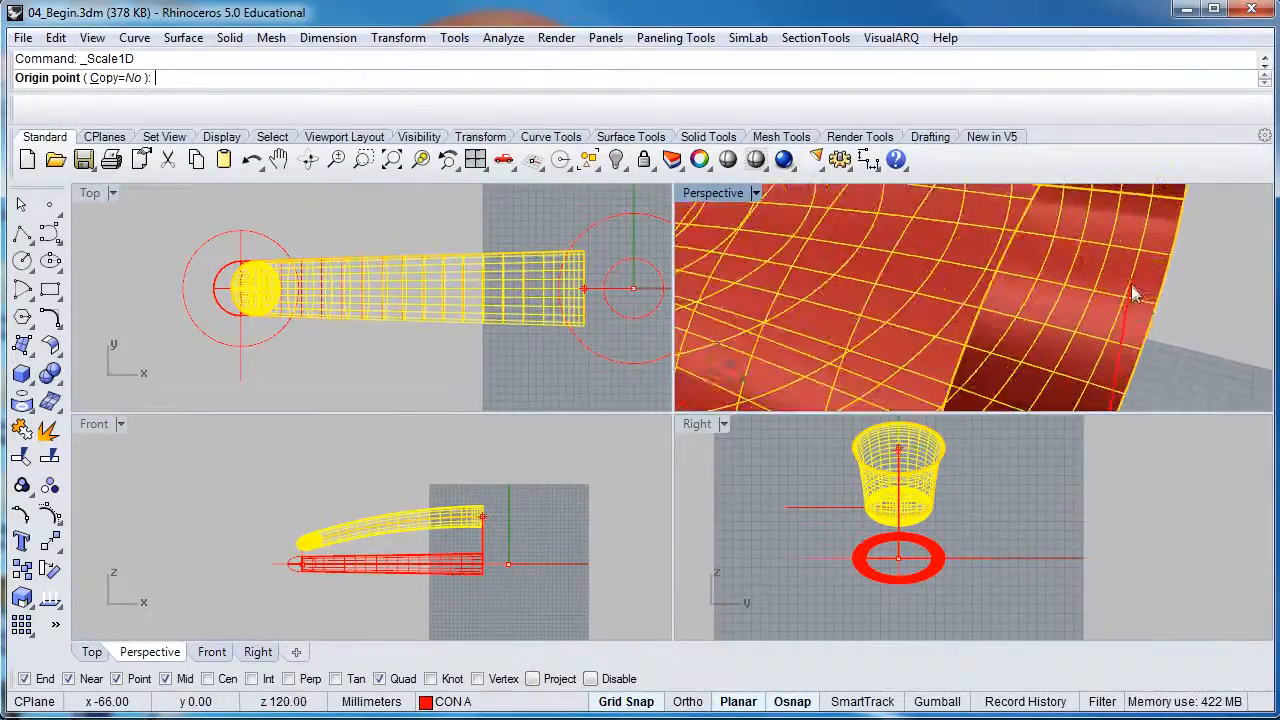
{"action": "left_click", "coordinate": [1131, 284]}
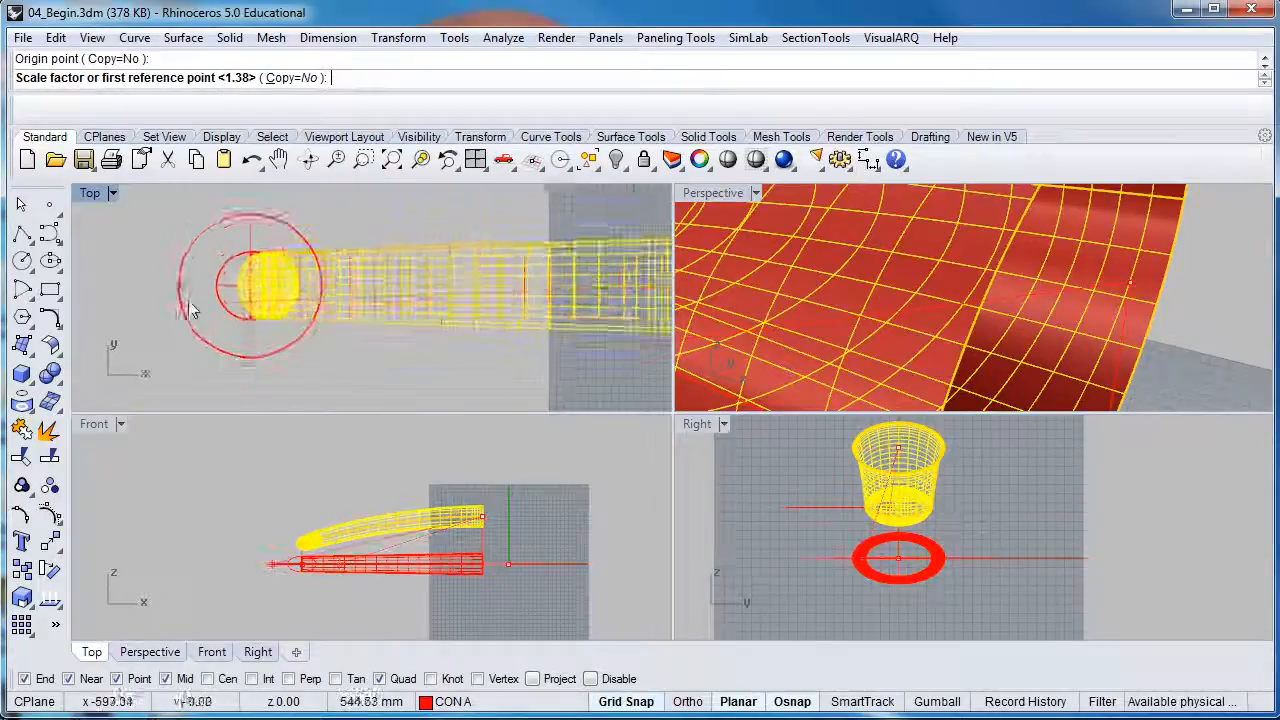
Disable object snaps, turn on Ortho and stretch the bent copy lengthwise to the lower form's rounded tip, with the second reference about 499 mm from the origin.
{"action": "left_click", "coordinate": [590, 679]}
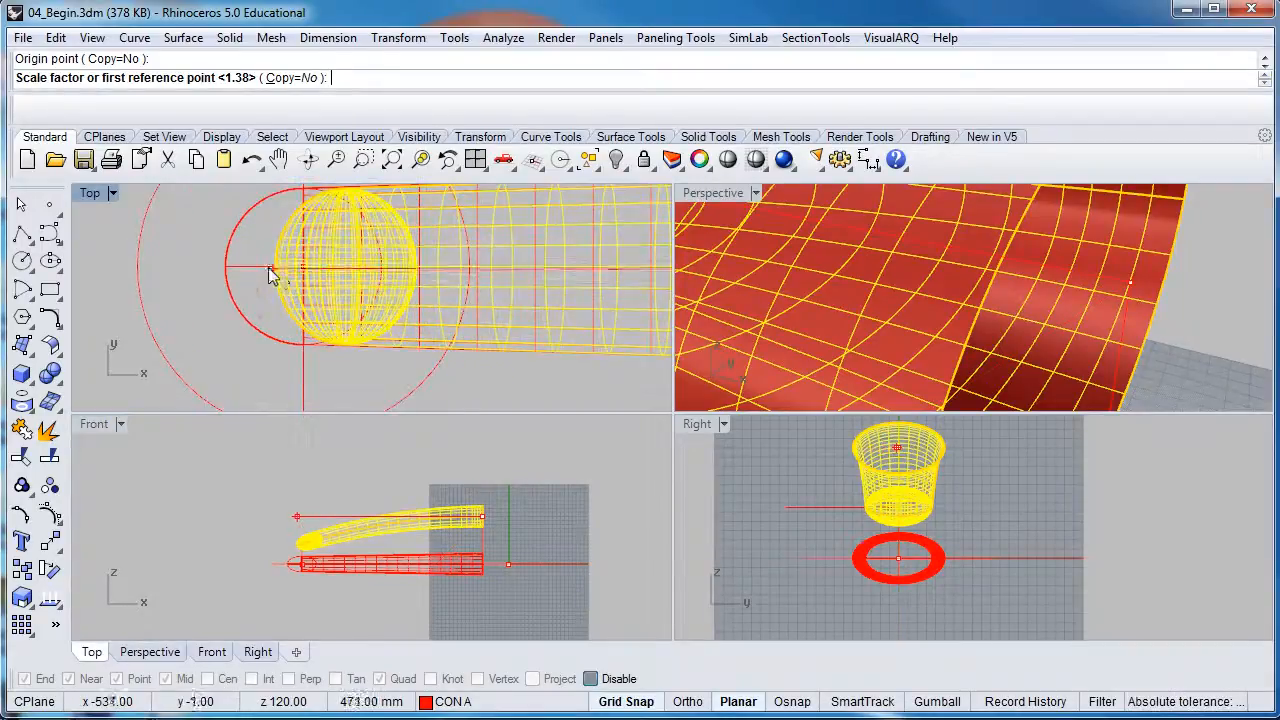
{"action": "left_click", "coordinate": [686, 702]}
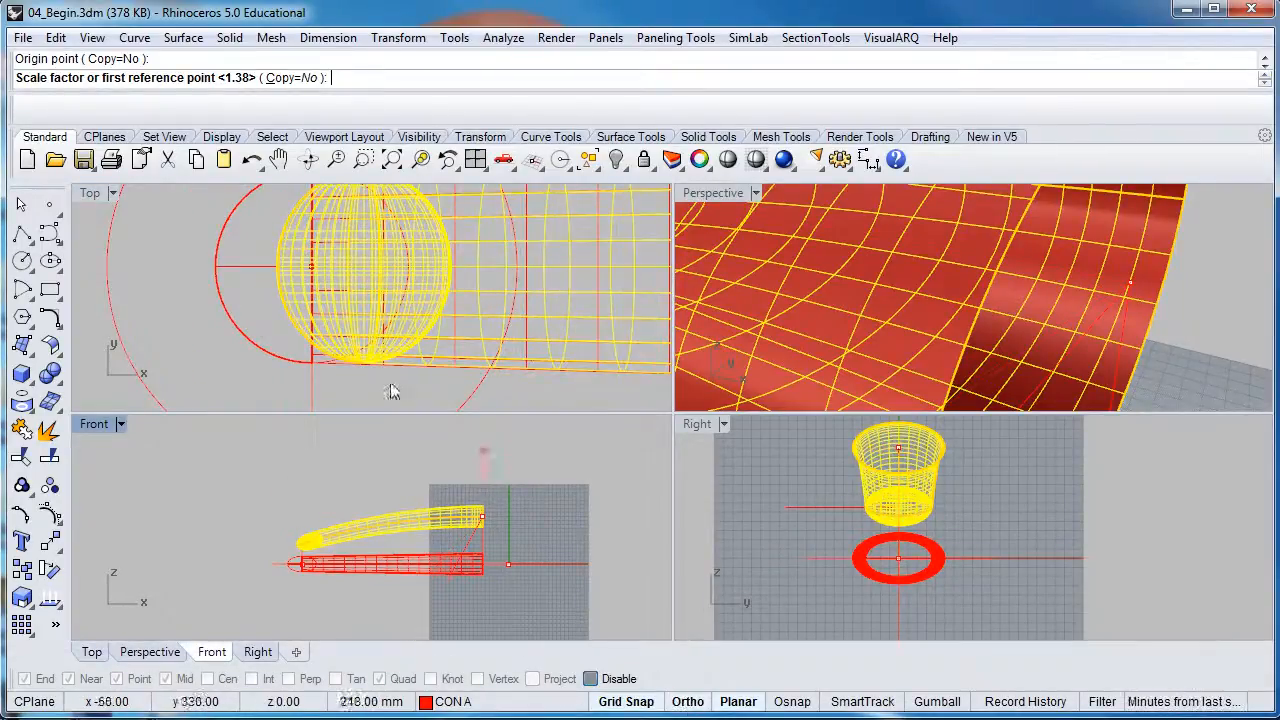
{"action": "left_click", "coordinate": [259, 265]}
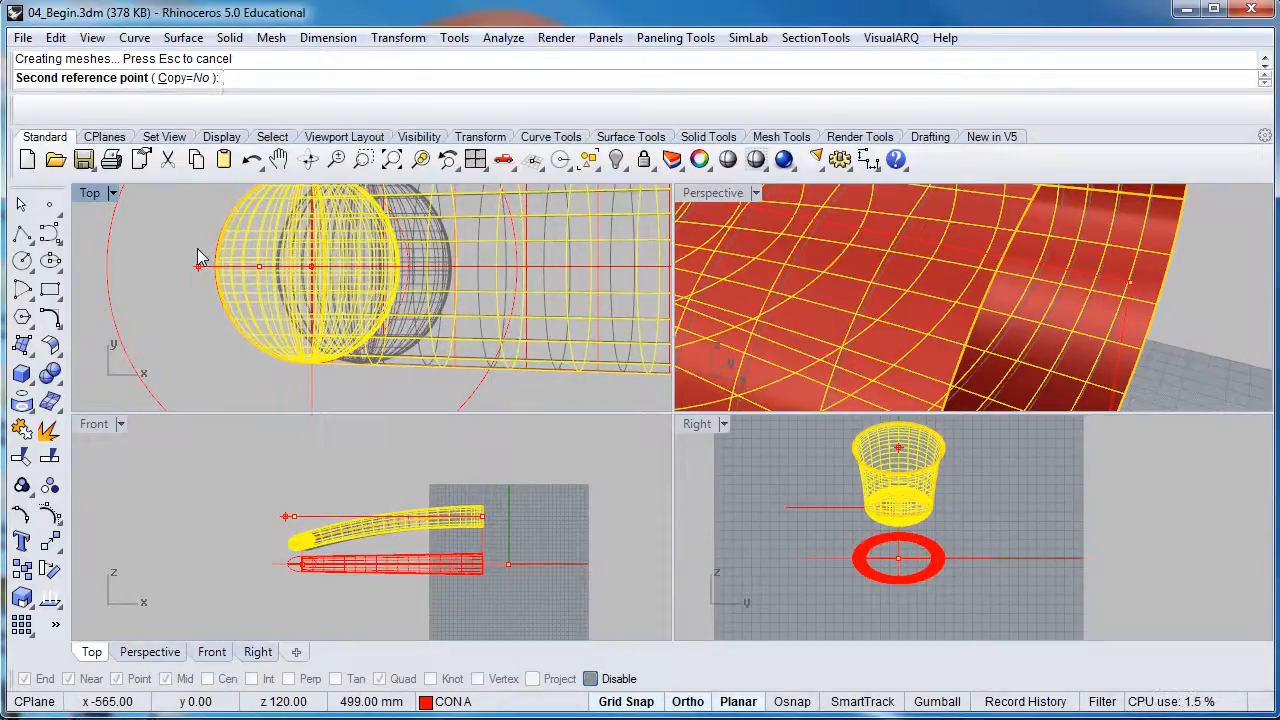
{"action": "left_click", "coordinate": [198, 250]}
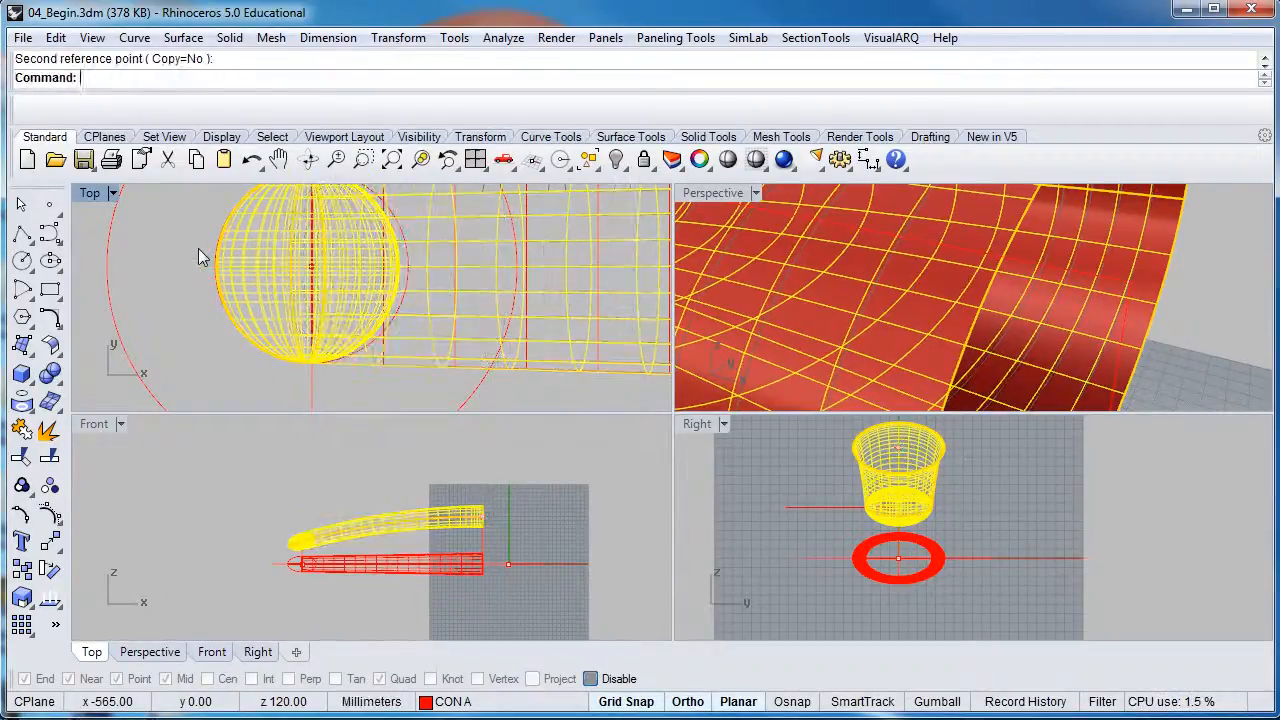
Compare the bent copy with the straight lower form in a maximized Perspective view, selecting each group in turn.
{"action": "scroll", "coordinate": [204, 266], "scroll_direction": "down", "scroll_amount": 5}
{"action": "scroll", "coordinate": [845, 345], "scroll_direction": "down", "scroll_amount": 5}
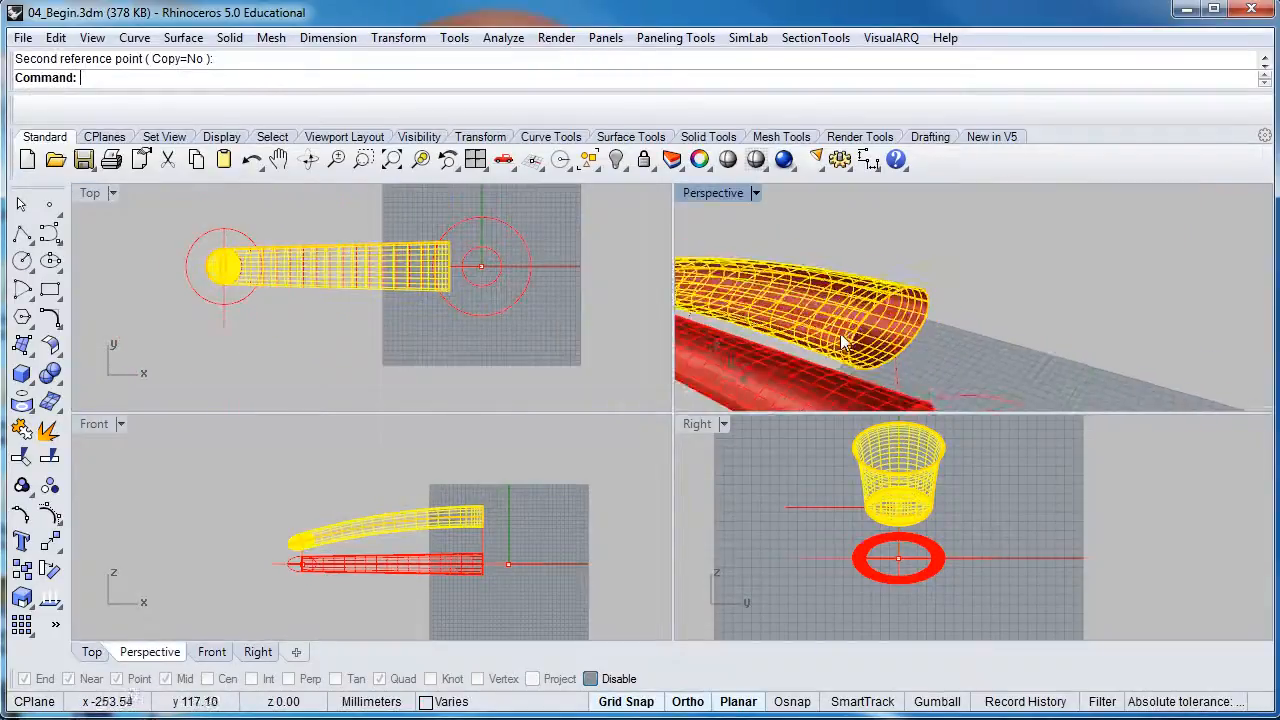
{"action": "double_click", "coordinate": [707, 197]}
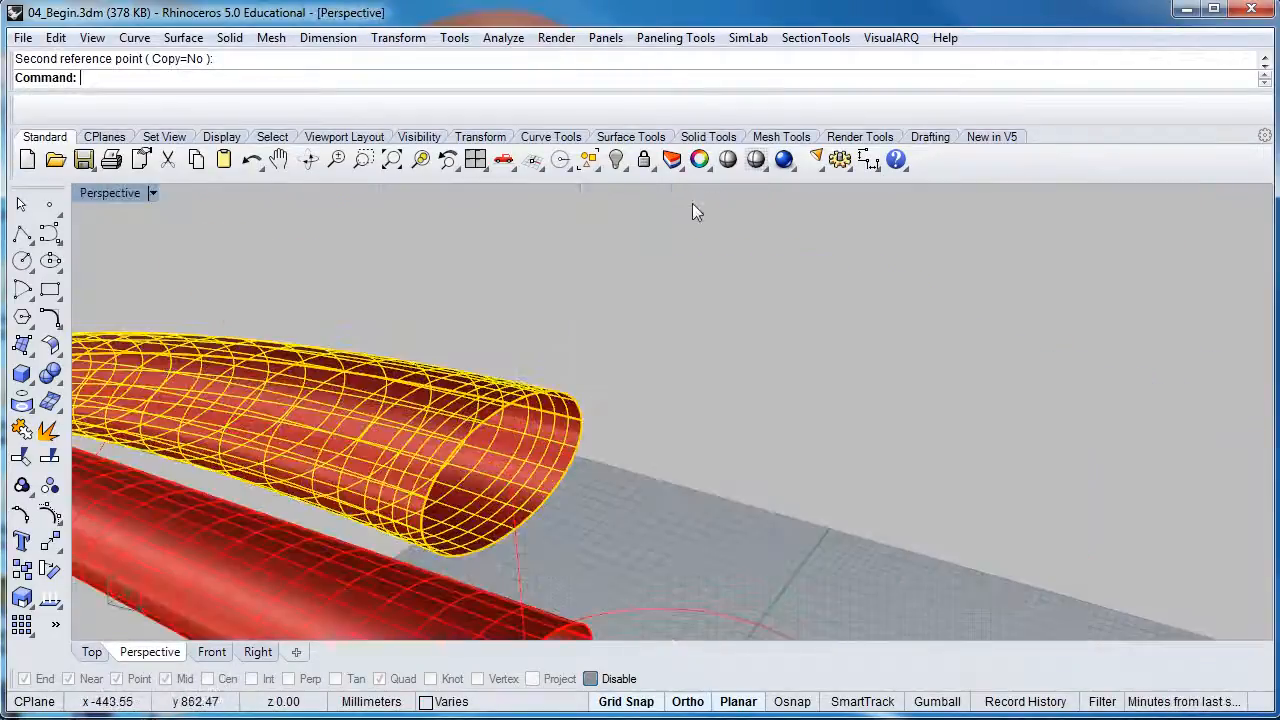
{"action": "scroll", "coordinate": [551, 393], "scroll_direction": "down", "scroll_amount": 6}
{"action": "right_click_drag", "start_coordinate": [480, 480], "coordinate": [509, 417], "text": "shift"}
{"action": "left_click", "coordinate": [366, 355]}
{"action": "right_click_drag", "start_coordinate": [389, 409], "coordinate": [471, 455]}
{"action": "left_click", "coordinate": [471, 455]}
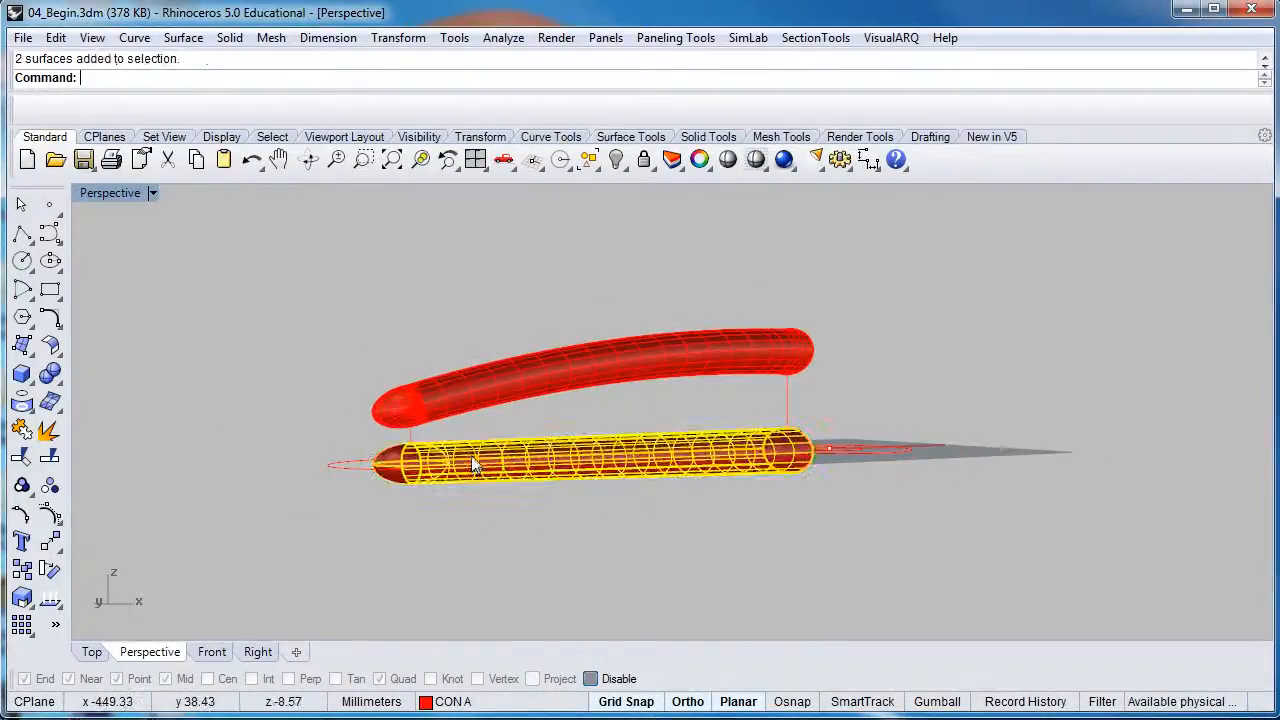
{"action": "scroll", "coordinate": [387, 466], "scroll_direction": "up", "scroll_amount": 2}
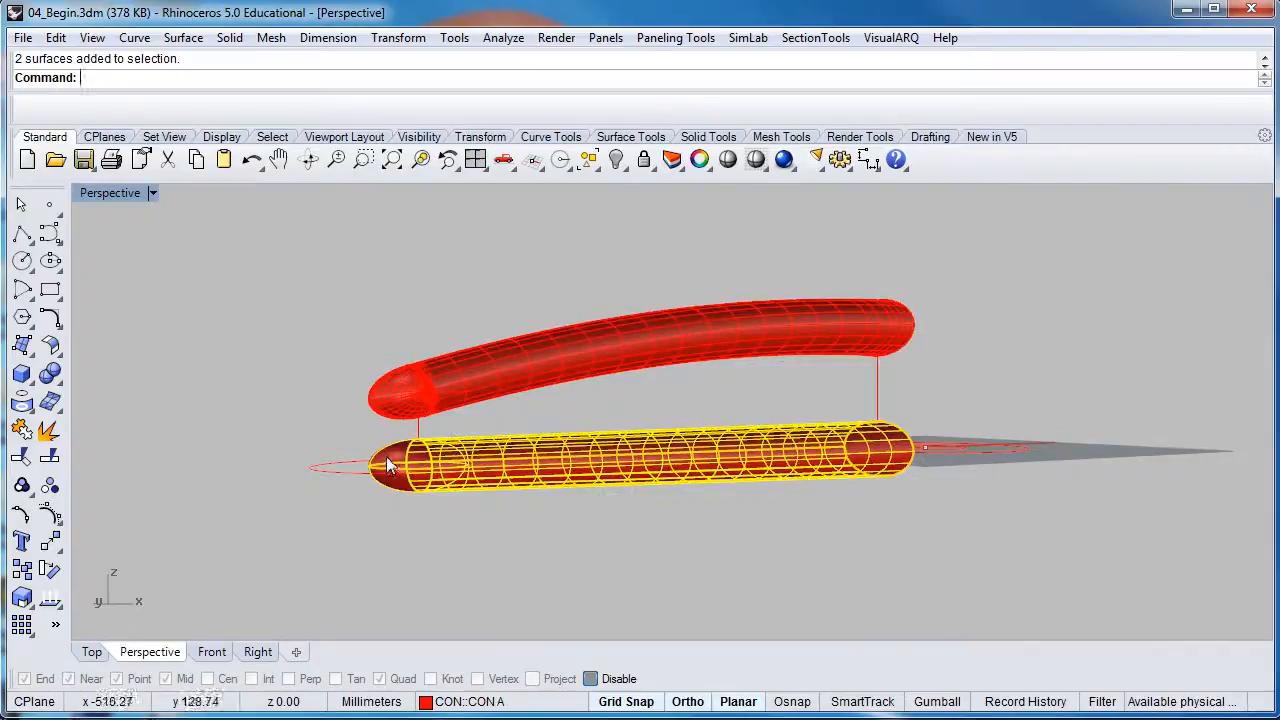
{"action": "left_click", "coordinate": [392, 405]}
{"action": "right_click_drag", "start_coordinate": [535, 397], "coordinate": [552, 422]}
{"action": "right_click_drag", "start_coordinate": [625, 375], "coordinate": [614, 428]}
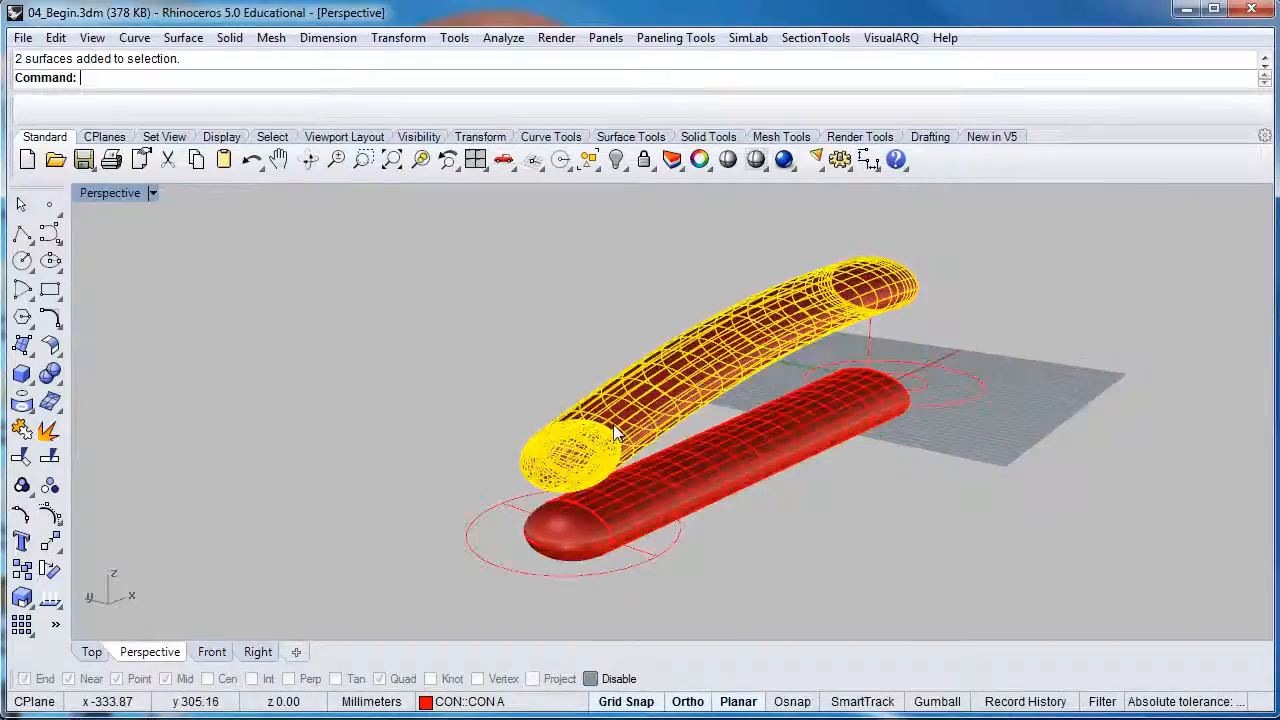
{"action": "scroll", "coordinate": [614, 430], "scroll_direction": "up", "scroll_amount": 6}
{"action": "scroll", "coordinate": [450, 423], "scroll_direction": "down", "scroll_amount": 5}
{"action": "right_click_drag", "start_coordinate": [493, 436], "coordinate": [652, 500]}
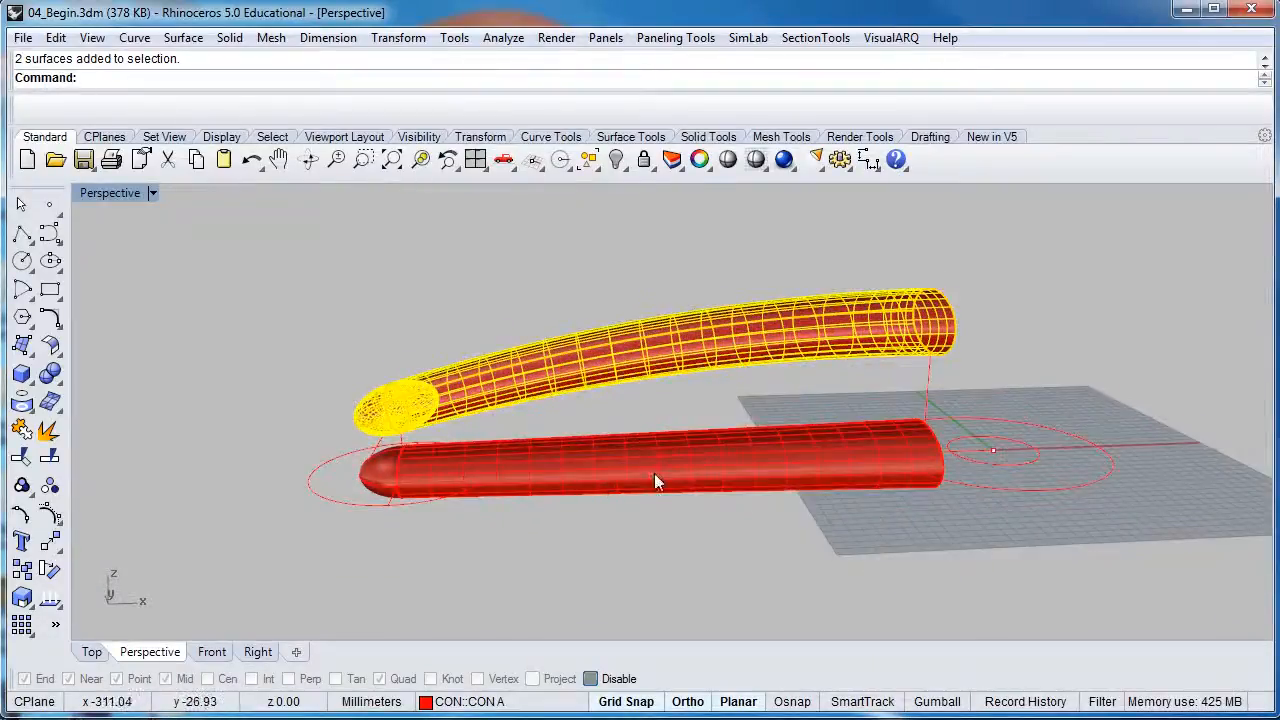
Select the lower group, clear the selection and examine the spacing between the two forms and their narrow ends.
{"action": "left_click", "coordinate": [654, 473]}
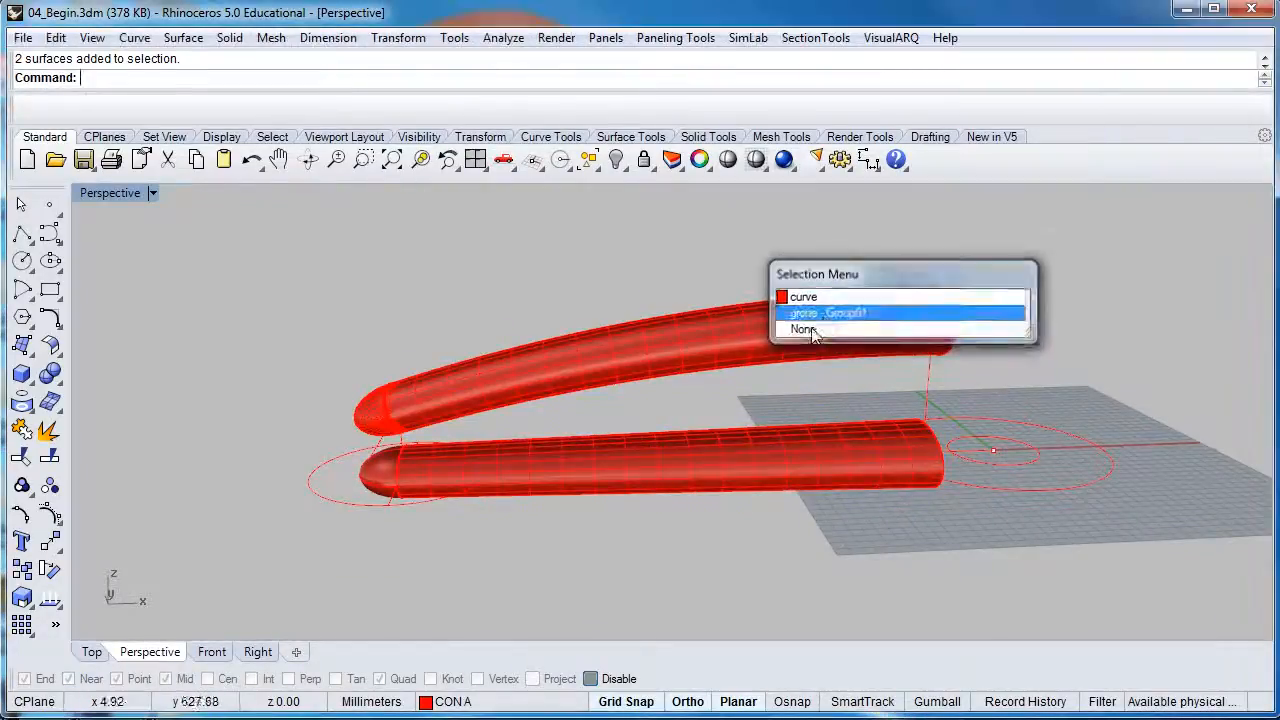
{"action": "left_click", "coordinate": [830, 313]}
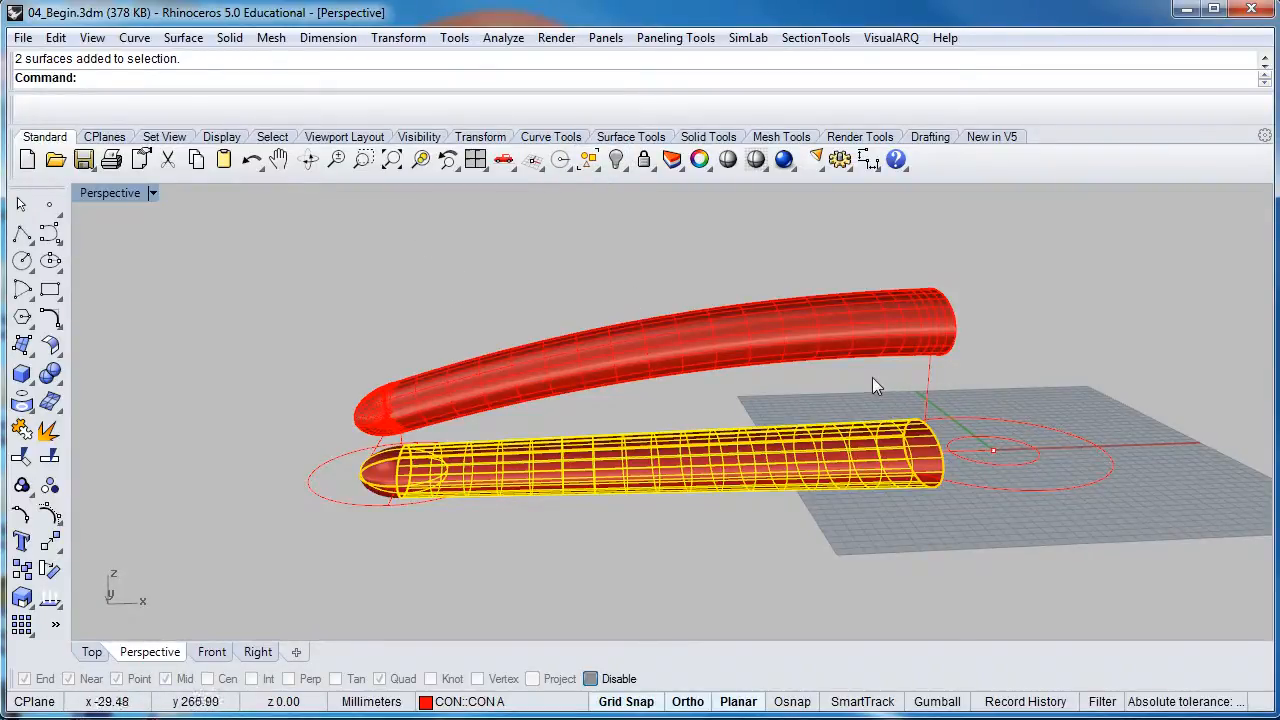
{"action": "left_click", "coordinate": [894, 400]}
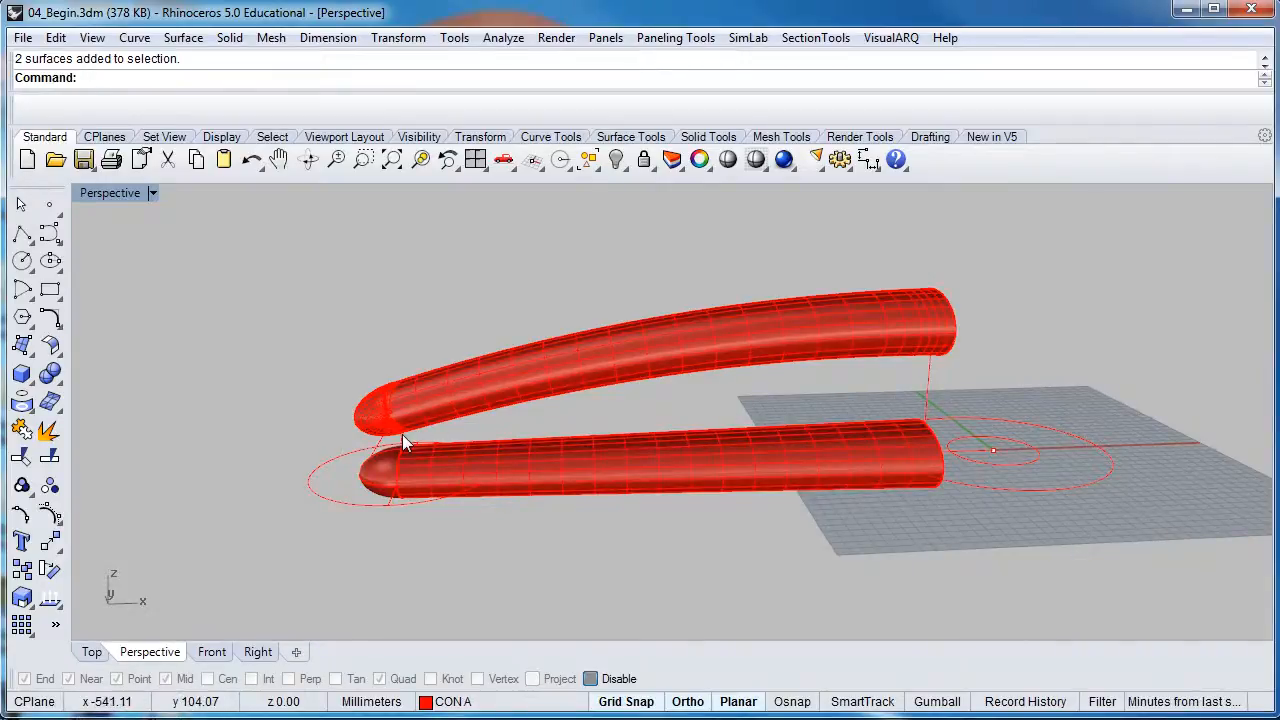
{"action": "right_click_drag", "start_coordinate": [700, 415], "coordinate": [630, 409]}
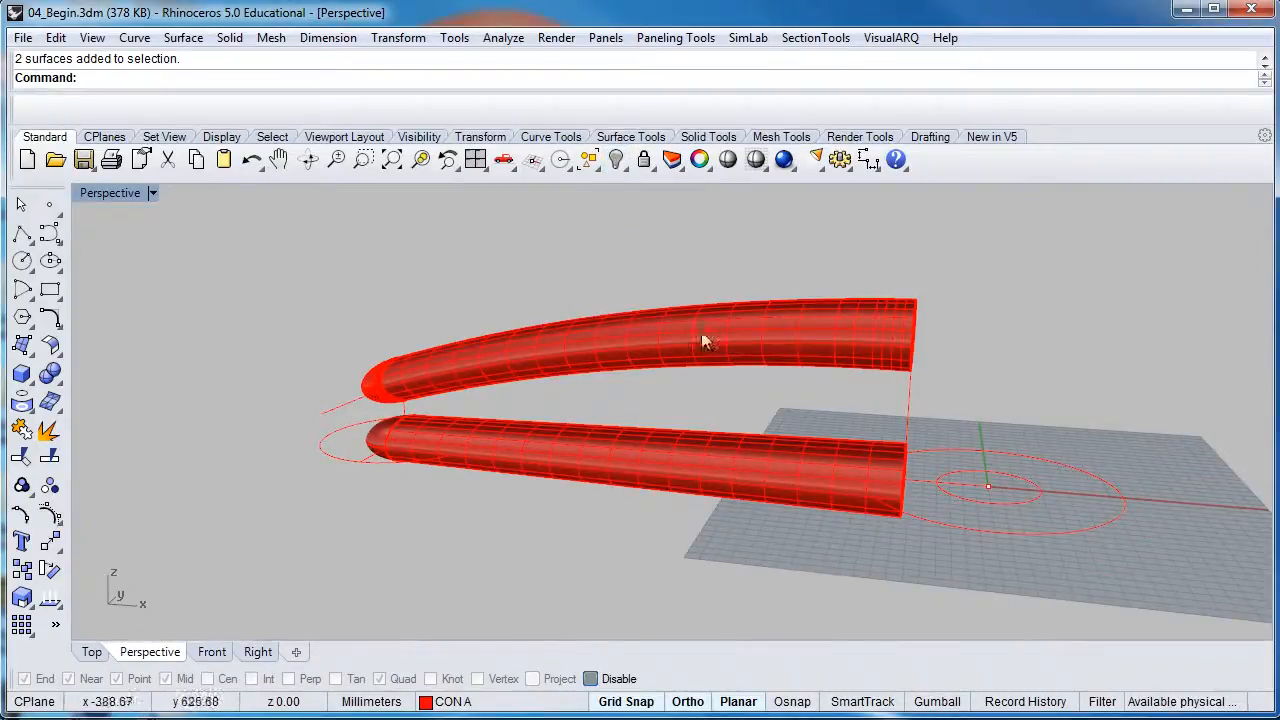
{"action": "right_click_drag", "start_coordinate": [889, 421], "coordinate": [838, 452]}
{"action": "right_click_drag", "start_coordinate": [858, 385], "coordinate": [912, 387]}
{"action": "left_click", "coordinate": [806, 386]}
{"action": "left_click", "coordinate": [400, 40]}
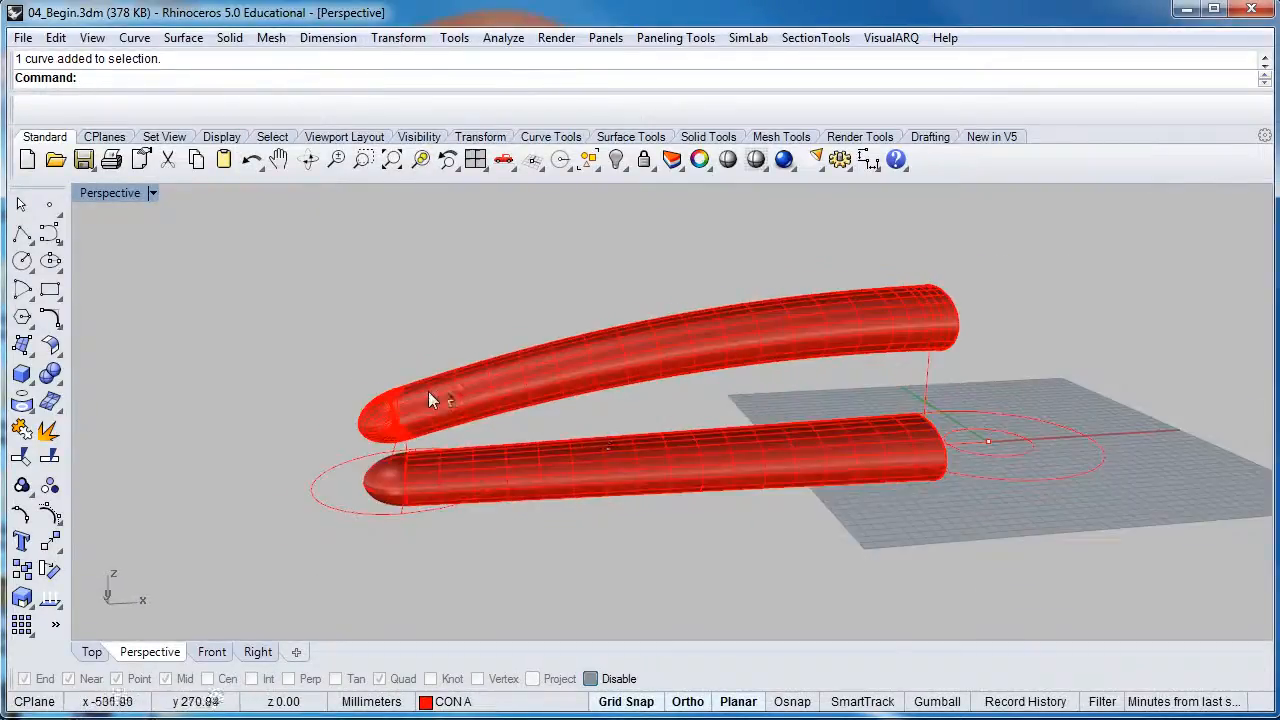
{"action": "scroll", "coordinate": [428, 391], "scroll_direction": "up", "scroll_amount": 3}
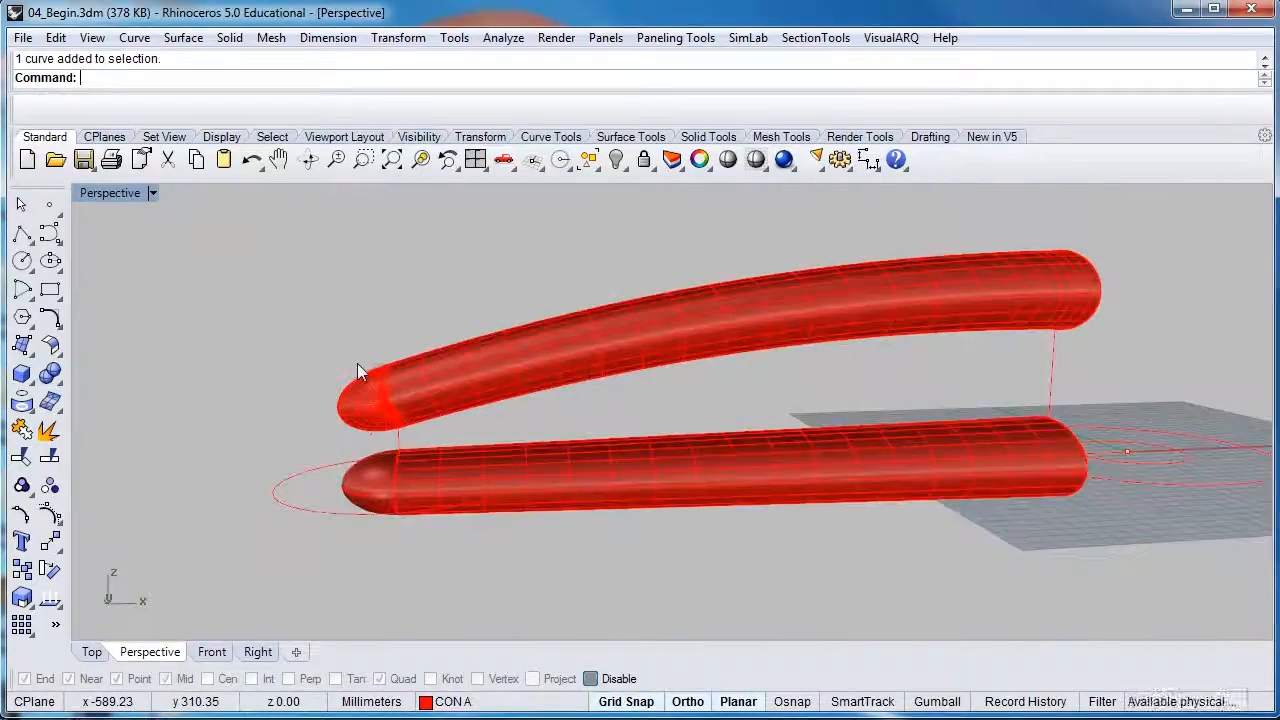
{"action": "right_click_drag", "start_coordinate": [357, 364], "coordinate": [375, 394]}
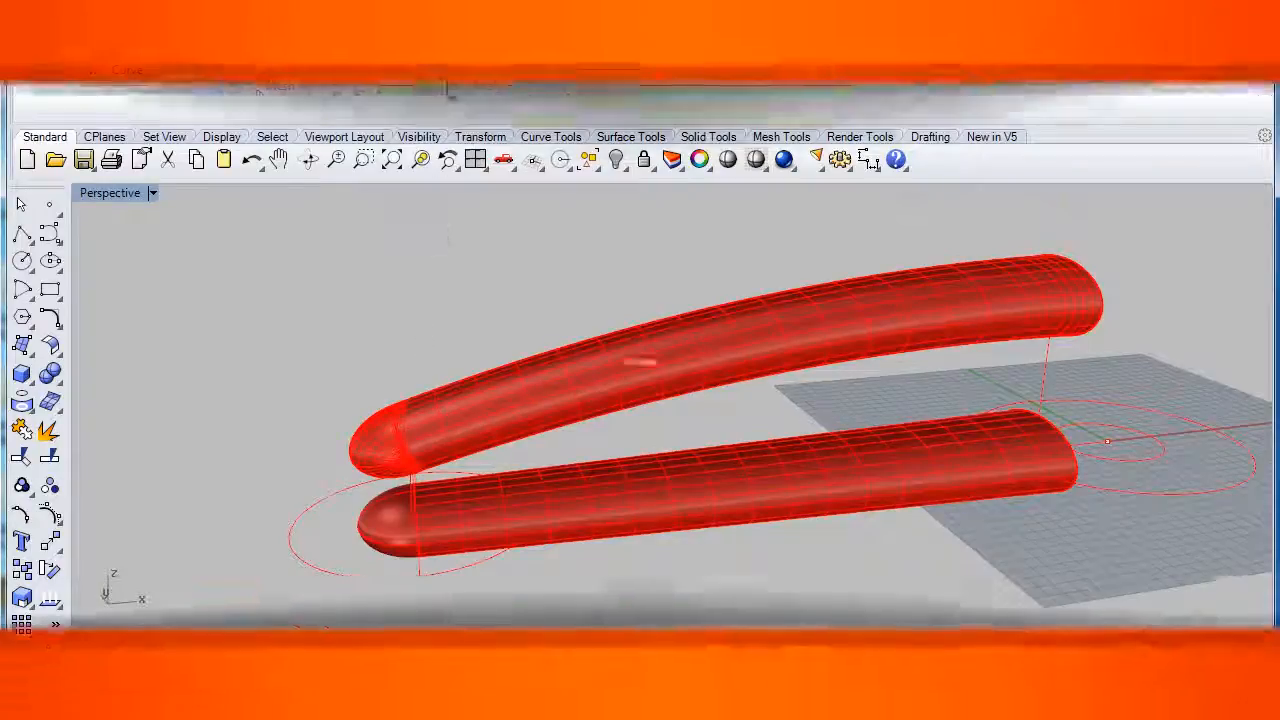